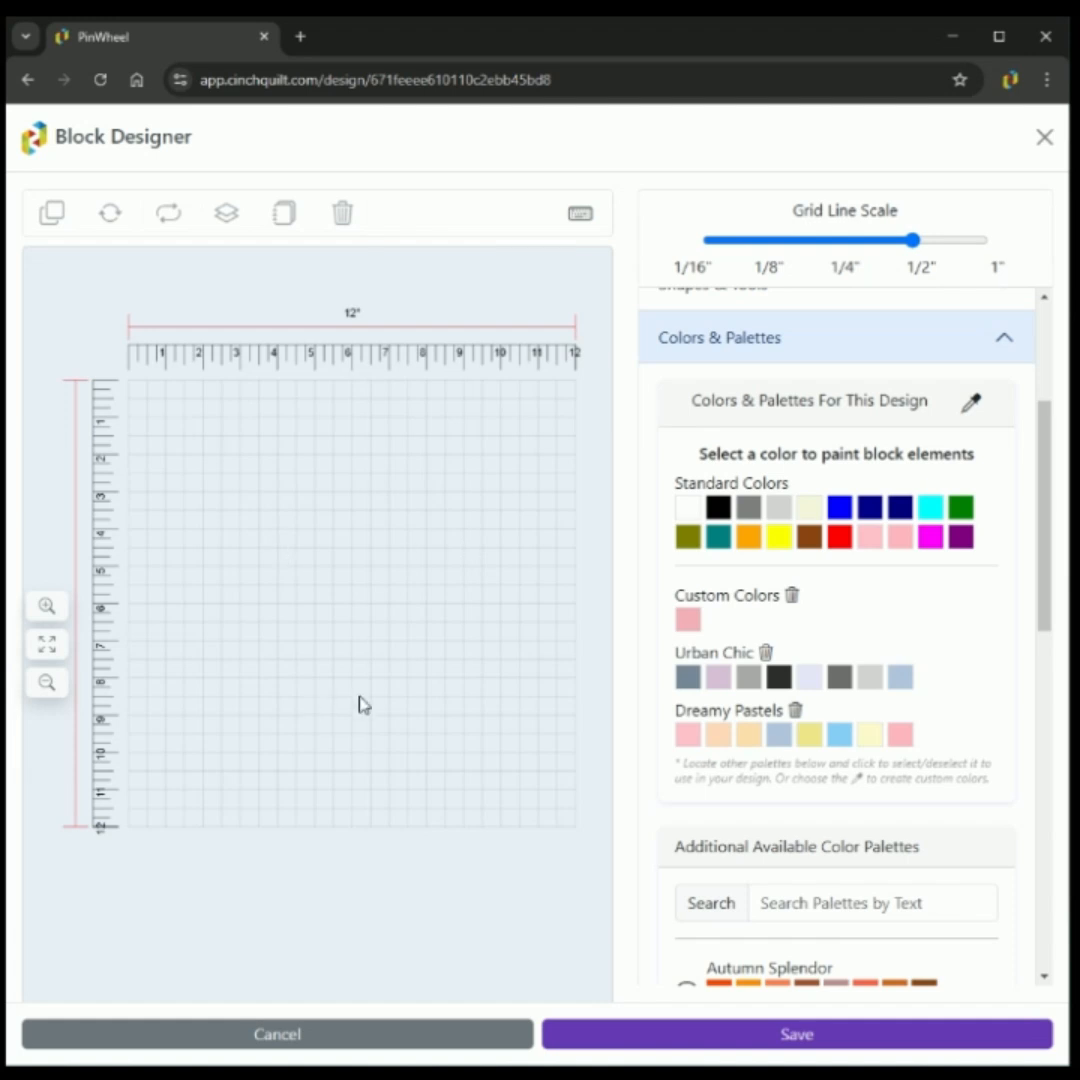
# Step: Browse the library of available block patterns, loading two further batches of templates
pyautogui.click(751, 350)
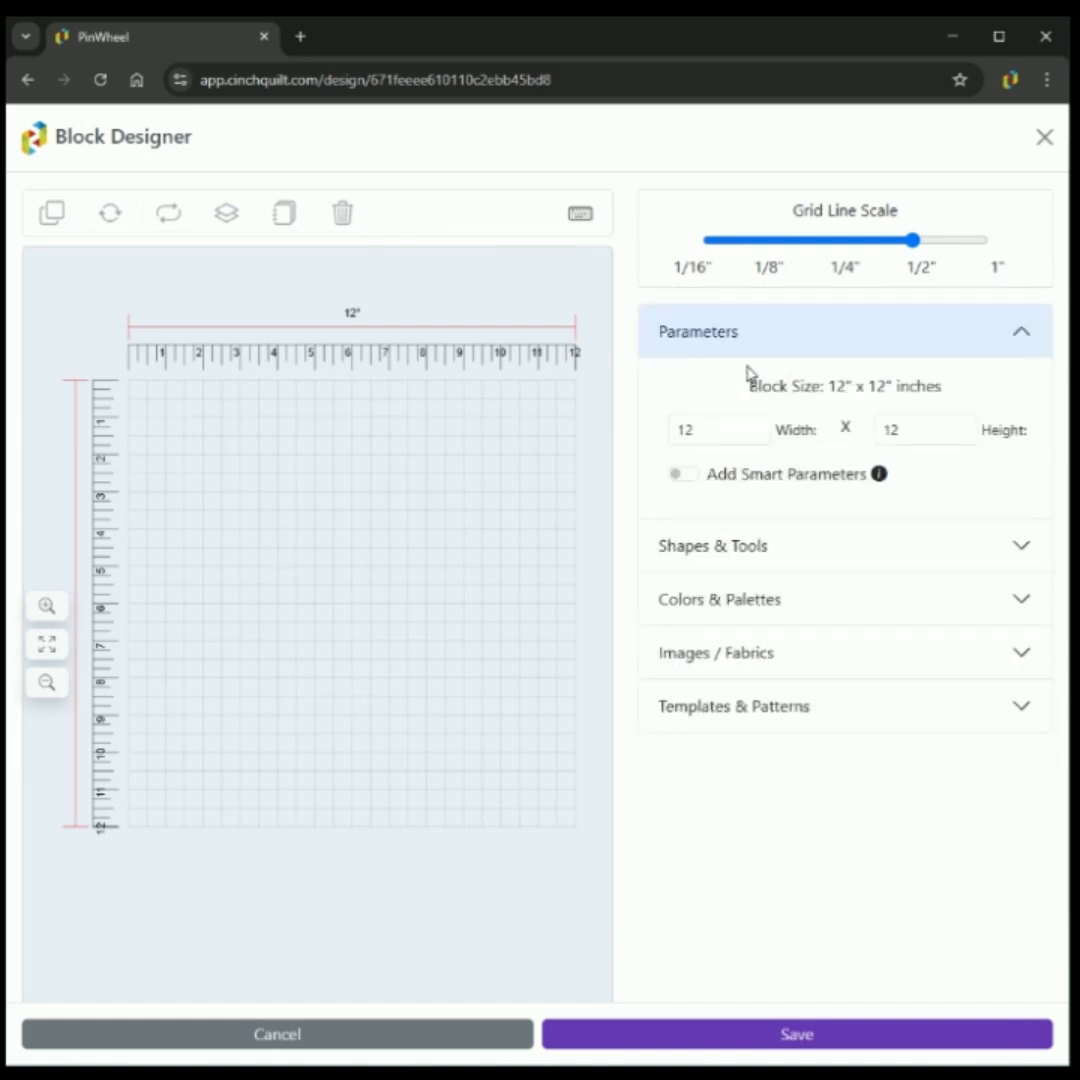
pyautogui.click(726, 340)
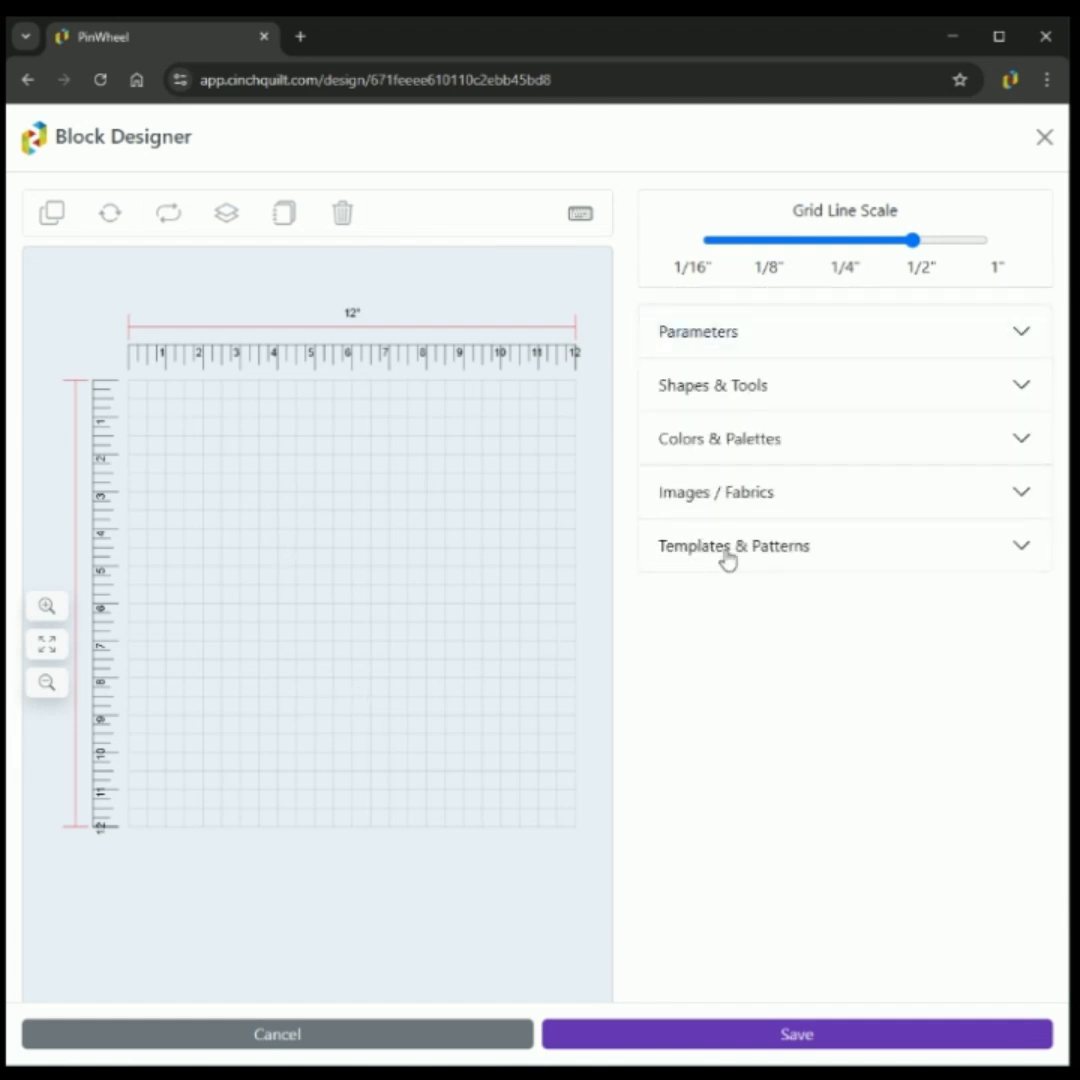
pyautogui.click(792, 553)
pyautogui.scroll(-4, 800, 559)
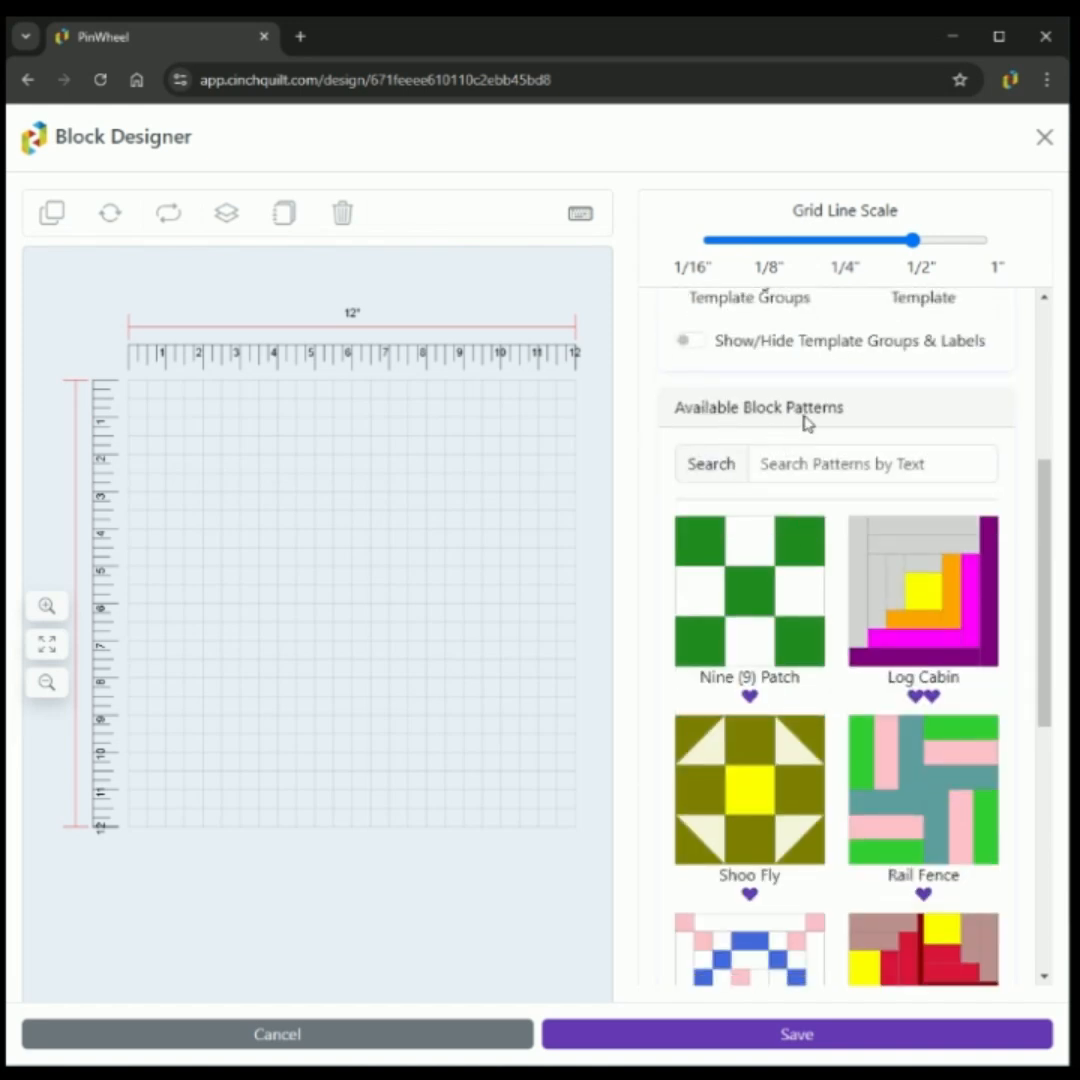
pyautogui.scroll(-6, 838, 590)
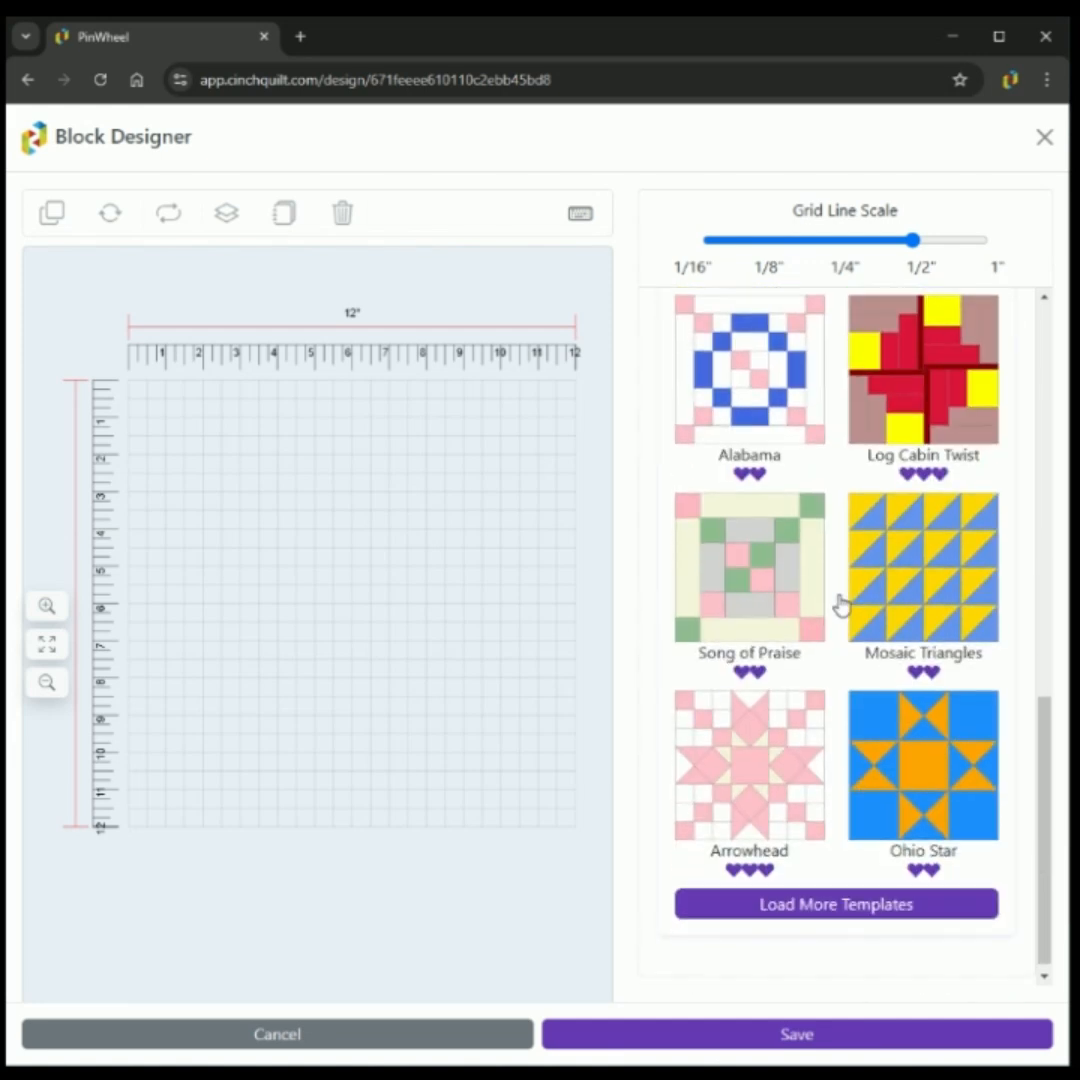
pyautogui.click(834, 906)
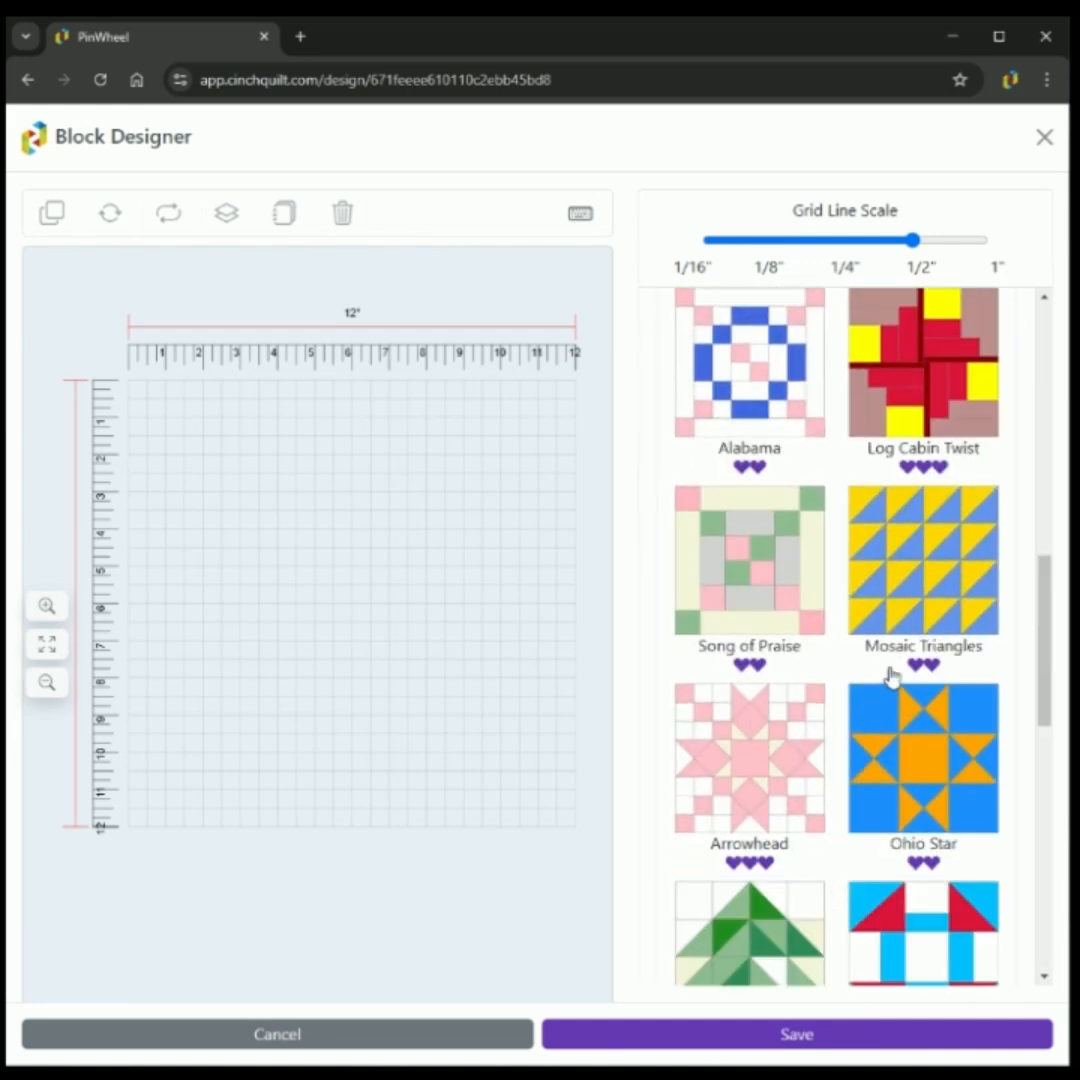
pyautogui.scroll(-7, 888, 670)
pyautogui.scroll(-3, 847, 648)
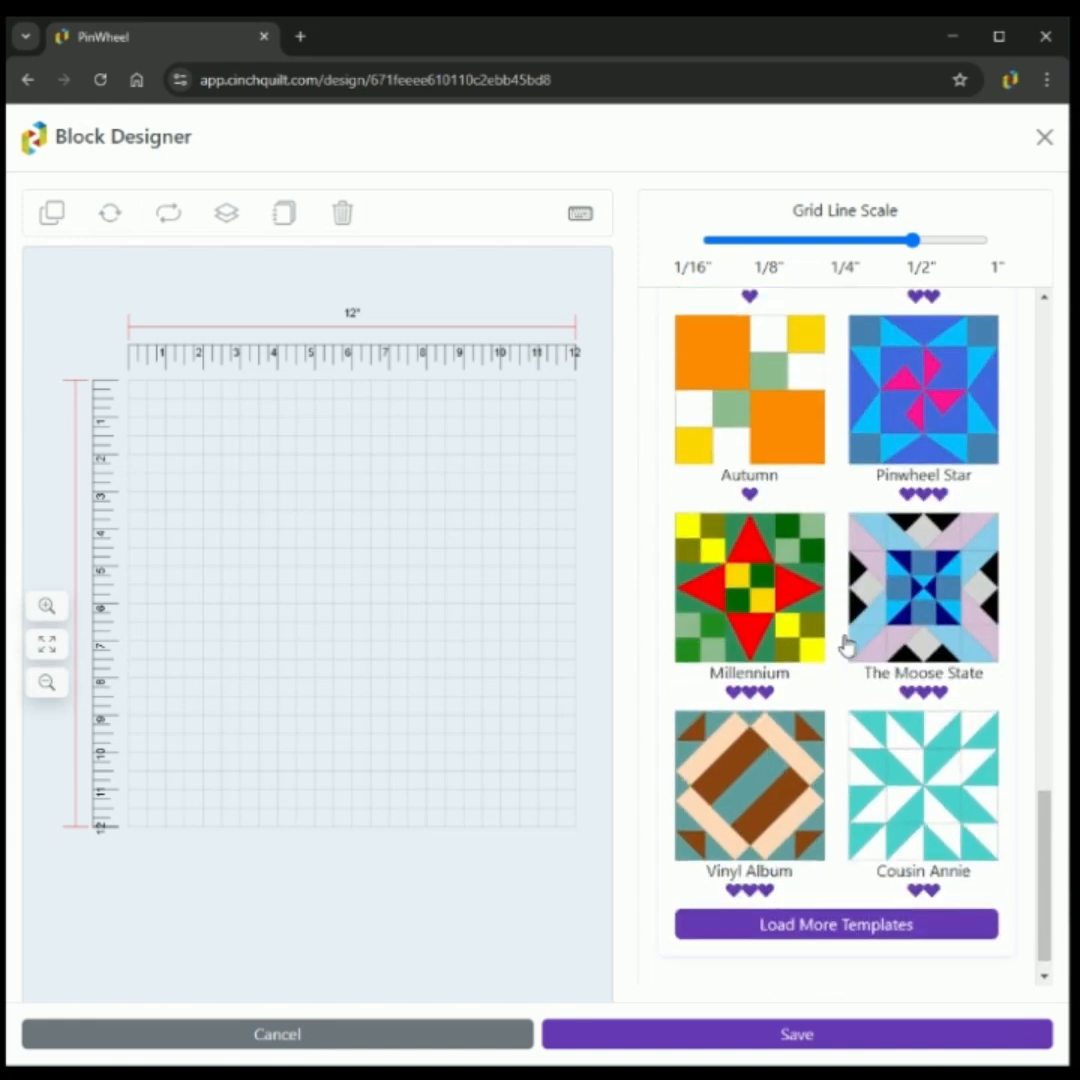
pyautogui.click(857, 902)
pyautogui.scroll(-4, 845, 887)
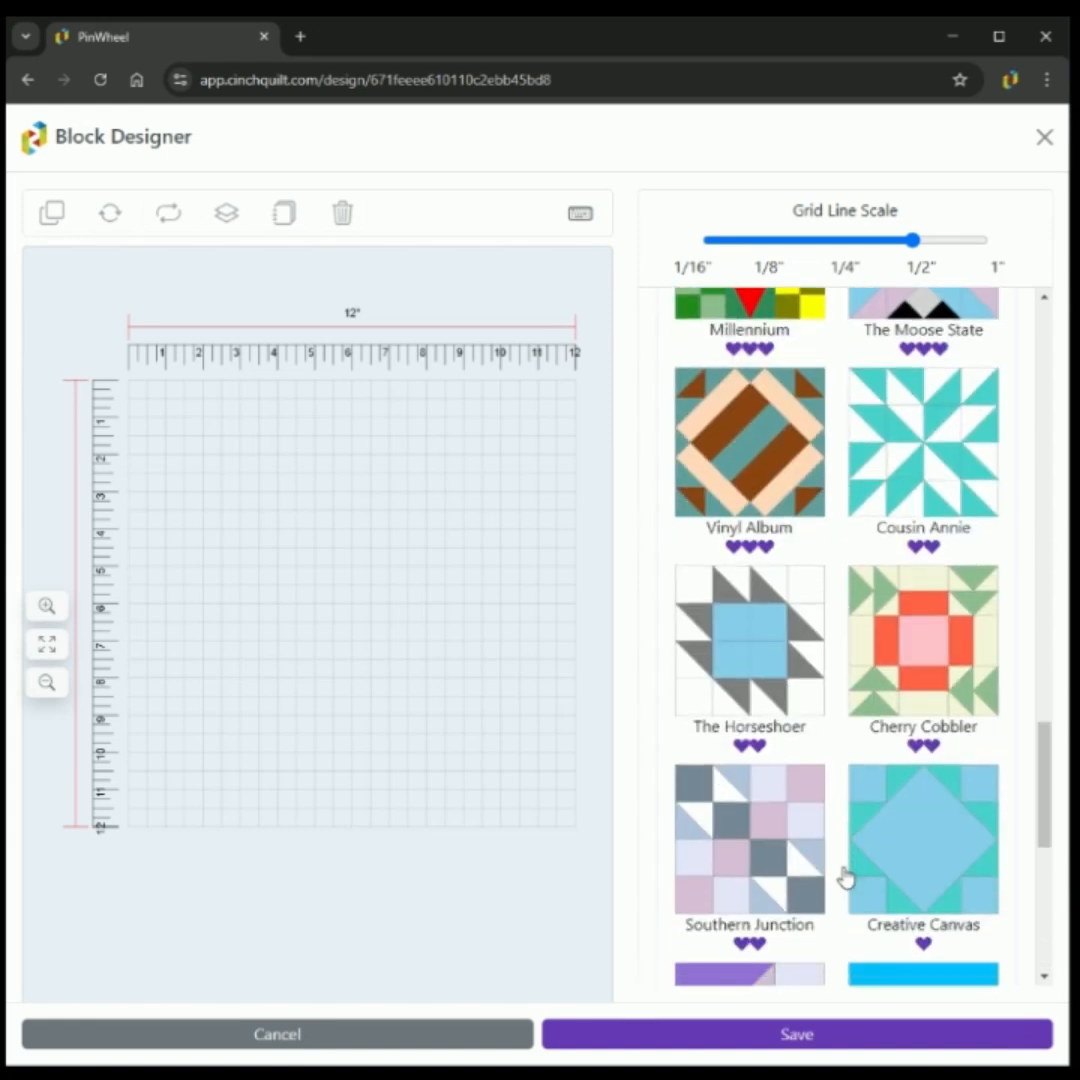
pyautogui.moveTo(1043, 832); pyautogui.dragTo(1050, 465)
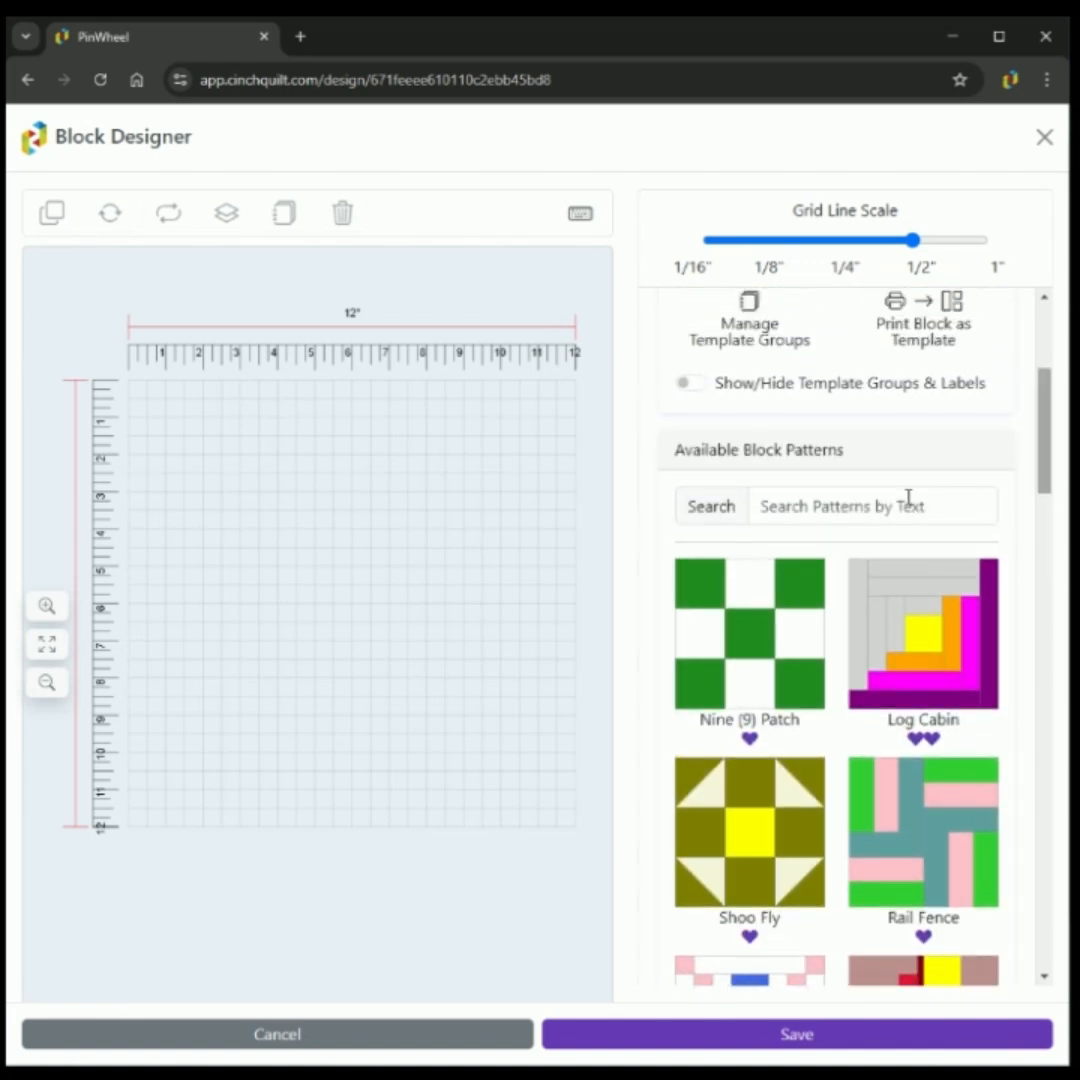
# Step: Search the available block patterns for "star", "pin" and "log", clearing the search at the end
pyautogui.click(789, 508)
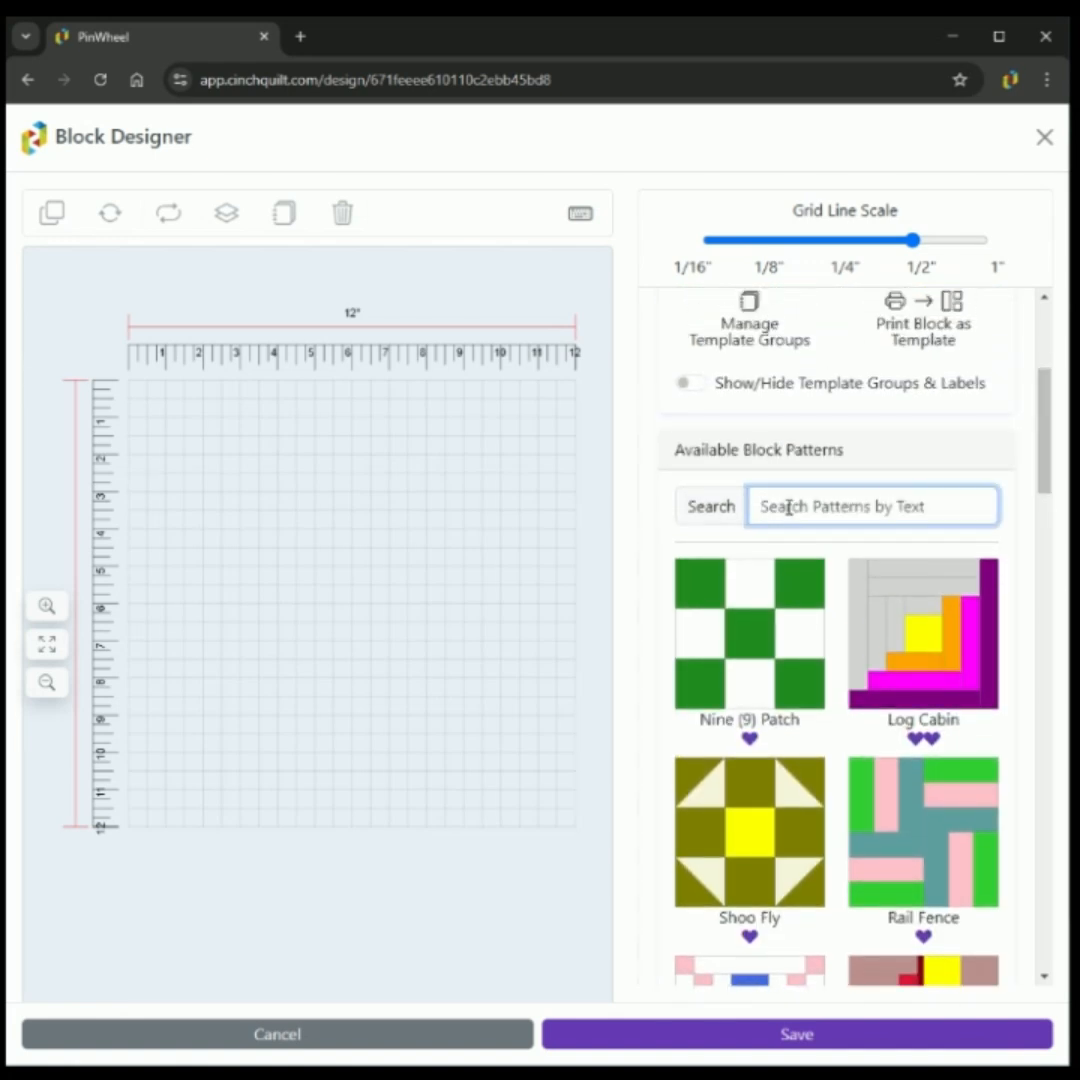
pyautogui.write('star')
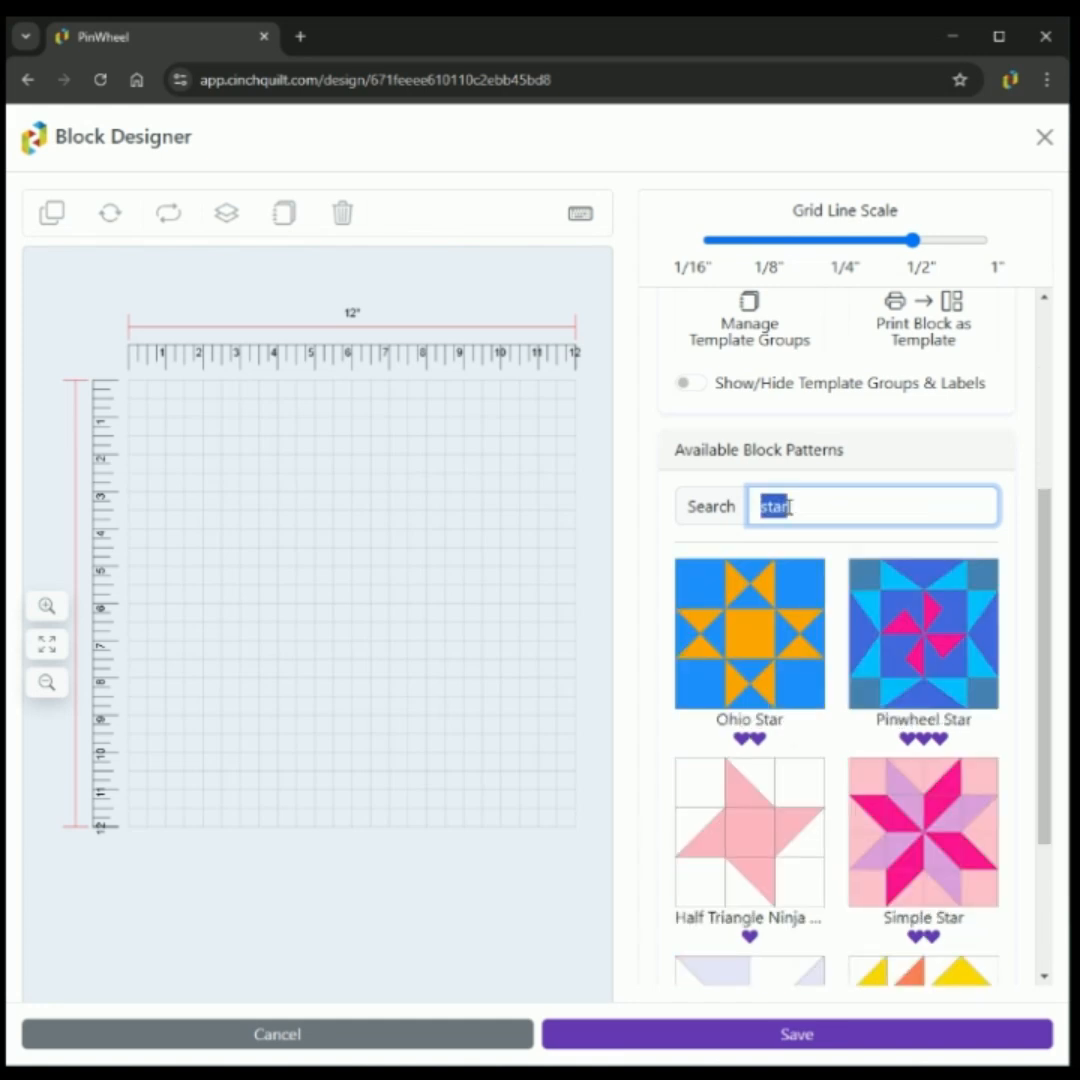
pyautogui.press('BackSpace')
pyautogui.press('BackSpace')
pyautogui.press('BackSpace')
pyautogui.press('BackSpace')
pyautogui.write('pin')
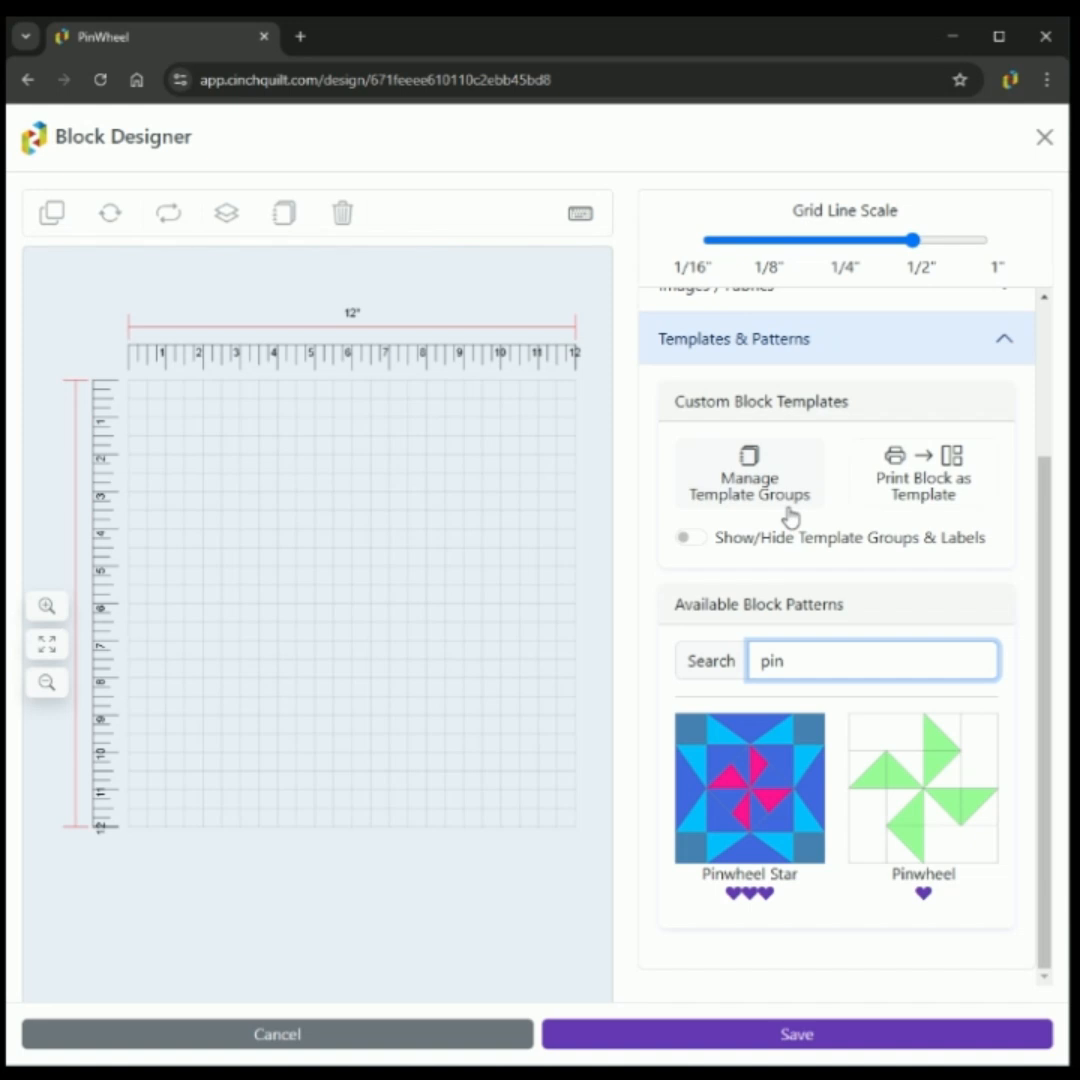
pyautogui.hotkey('ctrl', 'a')
pyautogui.write('log')
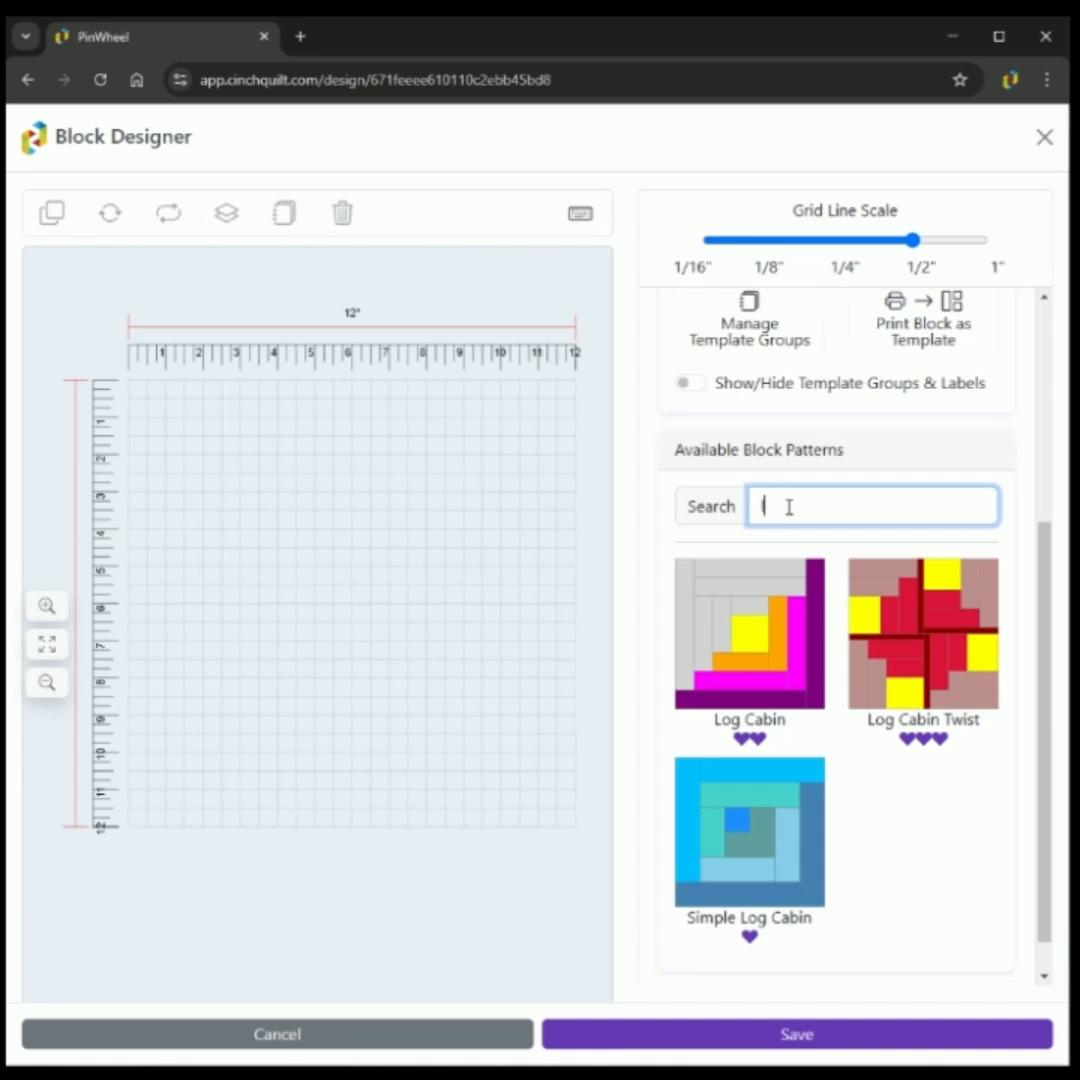
pyautogui.press('BackSpace')
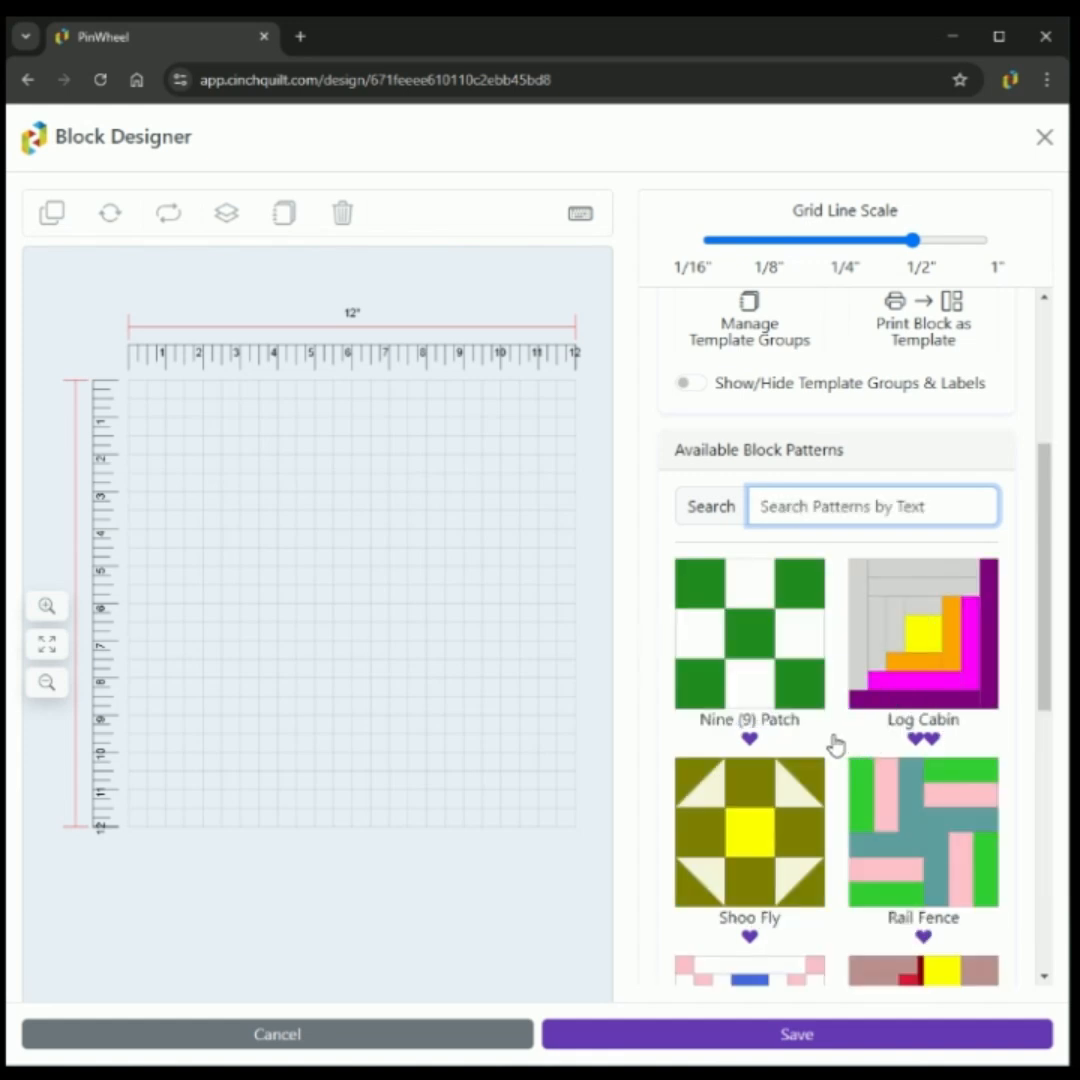
# Step: Fill the empty 12" x 12" block with the Arrowhead pattern
pyautogui.scroll(-3, 836, 743)
pyautogui.scroll(-4, 840, 741)
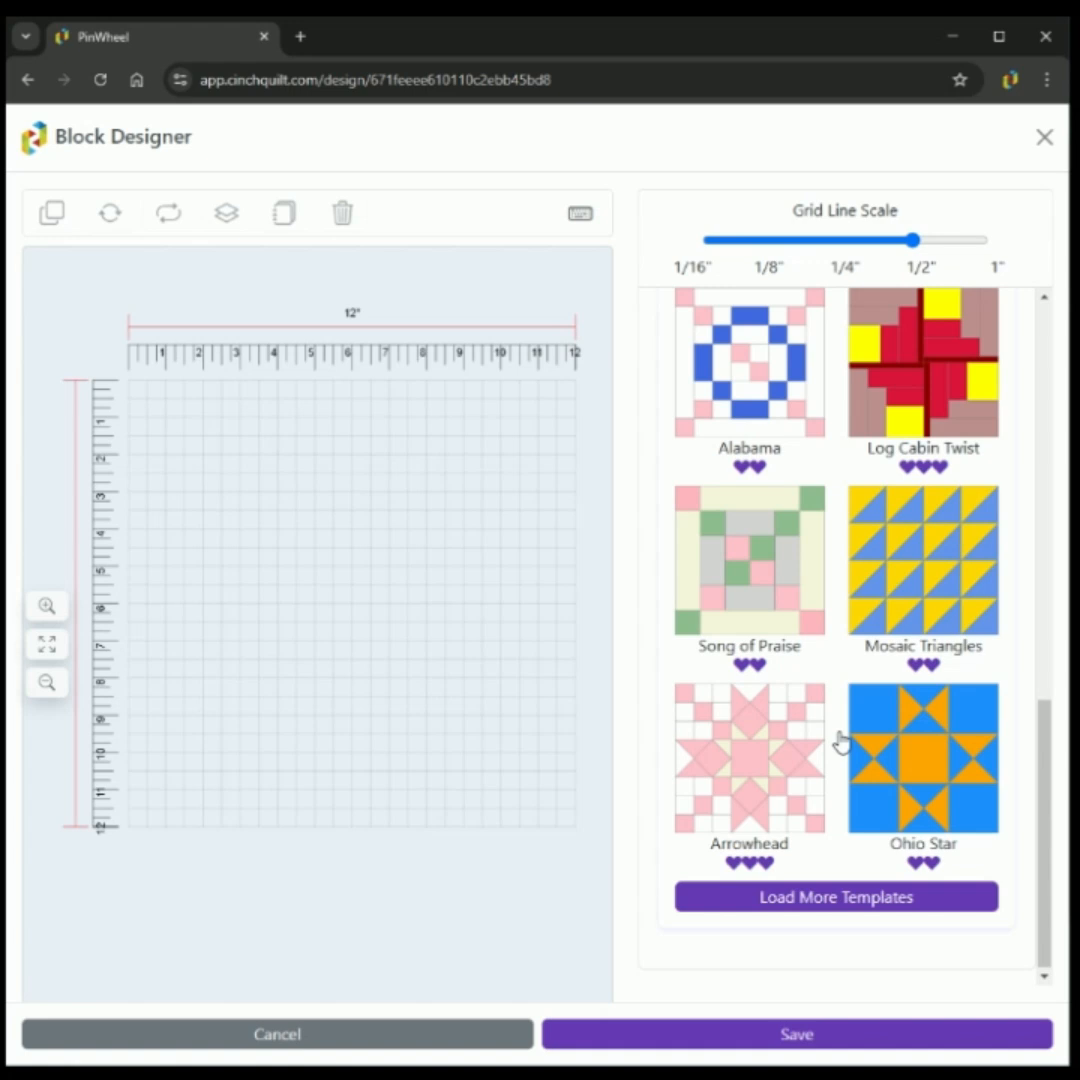
pyautogui.click(760, 765)
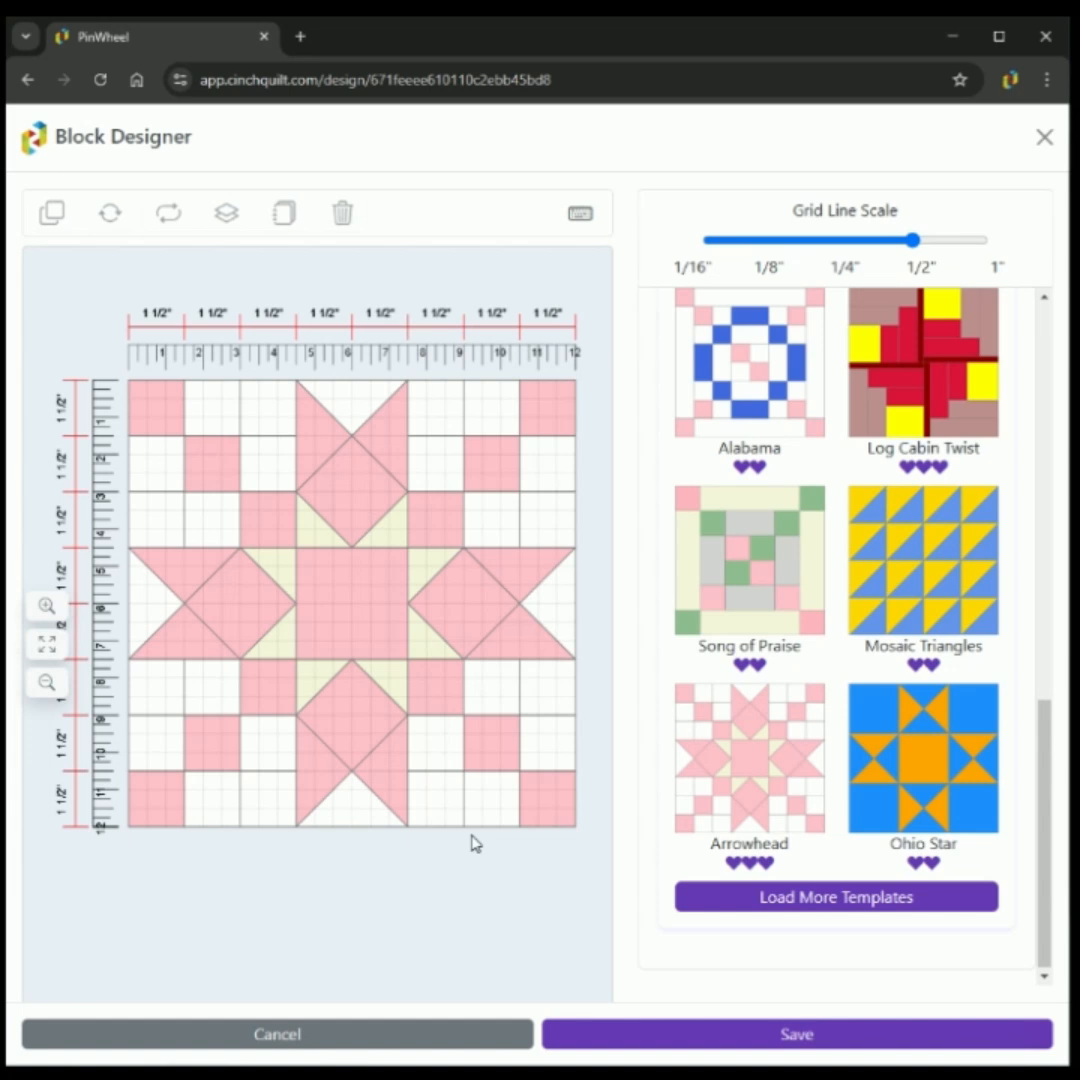
pyautogui.moveTo(547, 798)
pyautogui.mouseDown()
pyautogui.moveTo(560, 835)
pyautogui.moveTo(526, 868)
pyautogui.moveTo(545, 890)
pyautogui.moveTo(550, 795)
pyautogui.mouseUp()
# Step: Browse the additional available color palettes, loading one more batch of palettes
pyautogui.moveTo(1047, 897); pyautogui.dragTo(1046, 486)
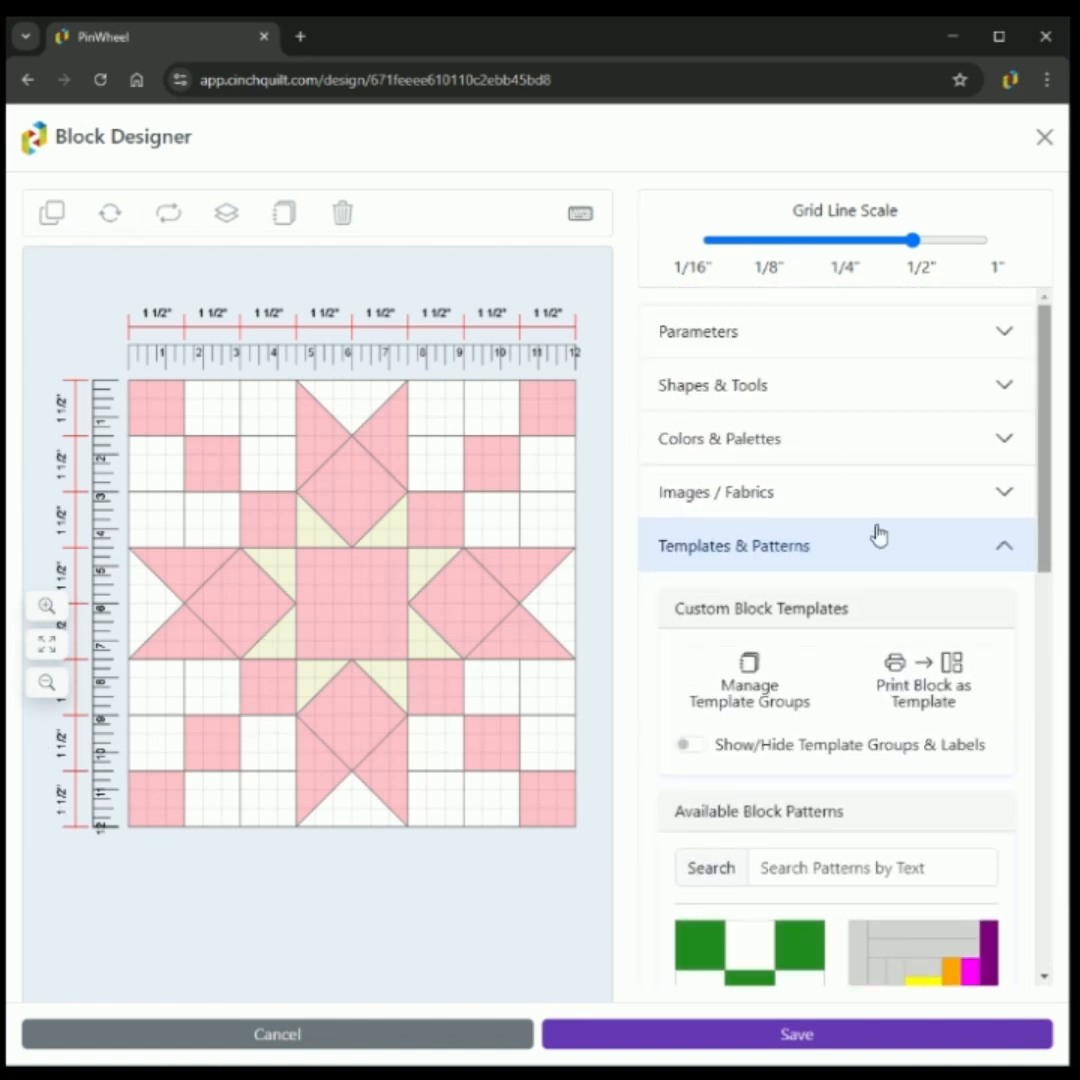
pyautogui.click(690, 550)
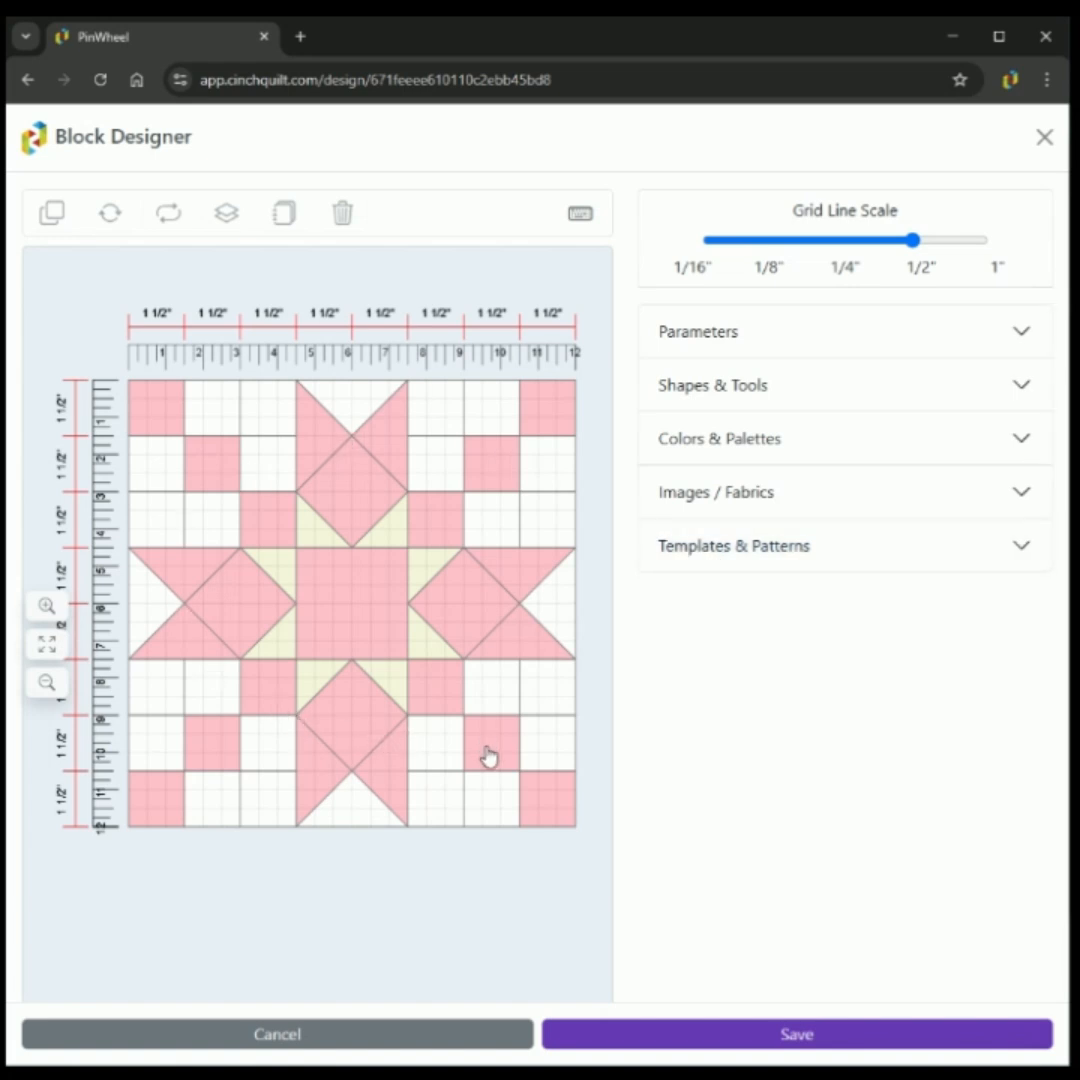
pyautogui.click(693, 450)
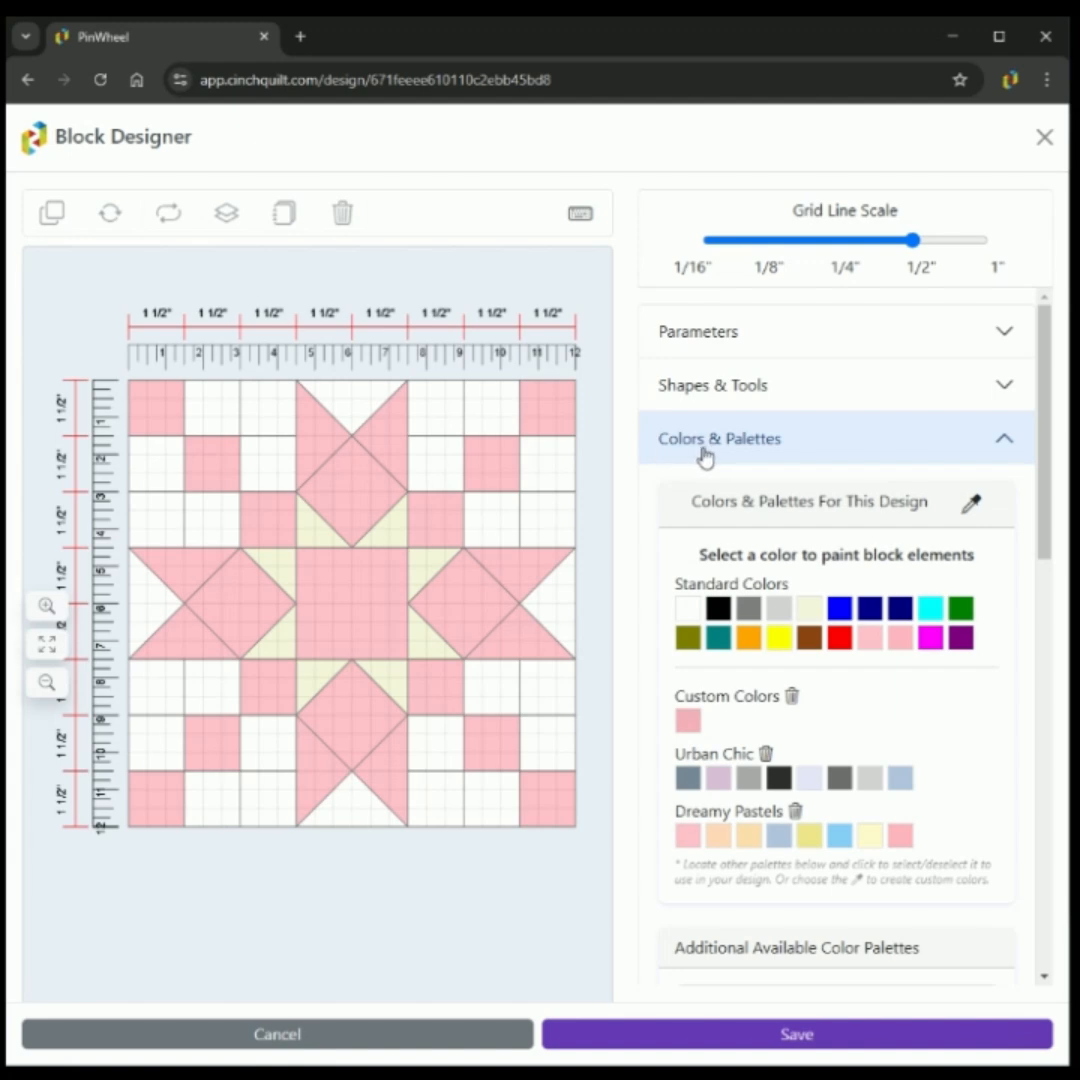
pyautogui.scroll(-1, 689, 465)
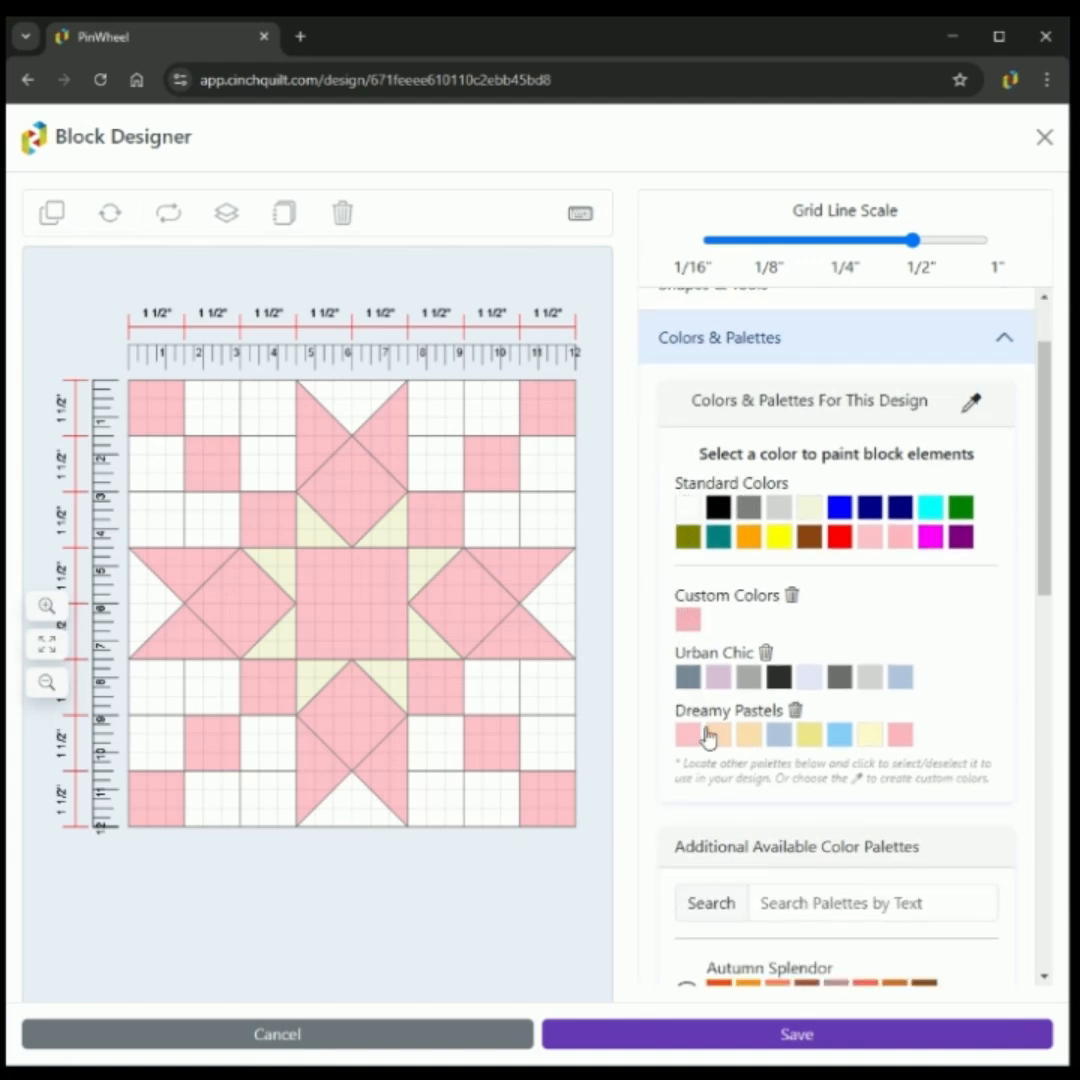
pyautogui.scroll(-5, 709, 713)
pyautogui.scroll(-4, 709, 740)
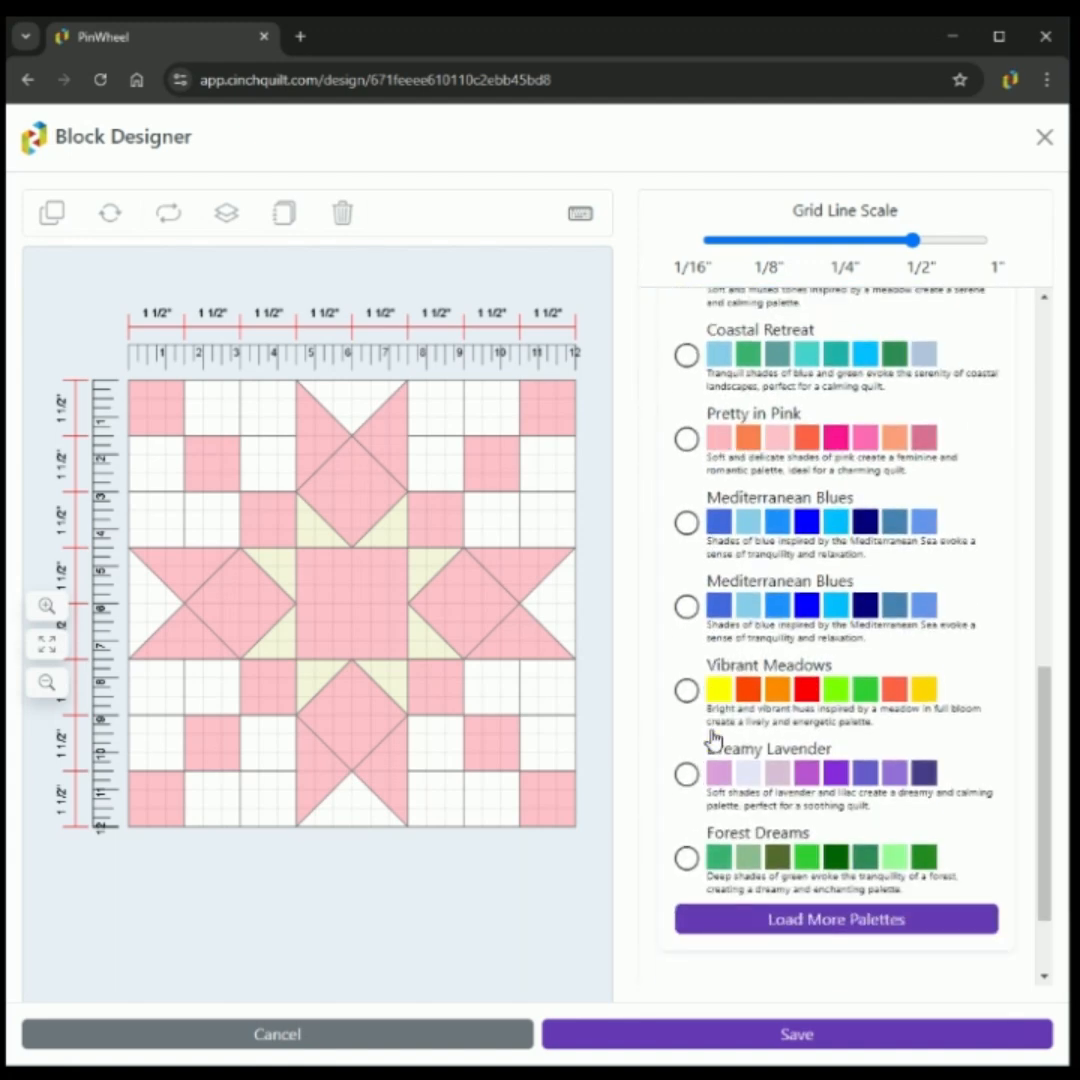
pyautogui.click(830, 905)
pyautogui.scroll(-5, 812, 835)
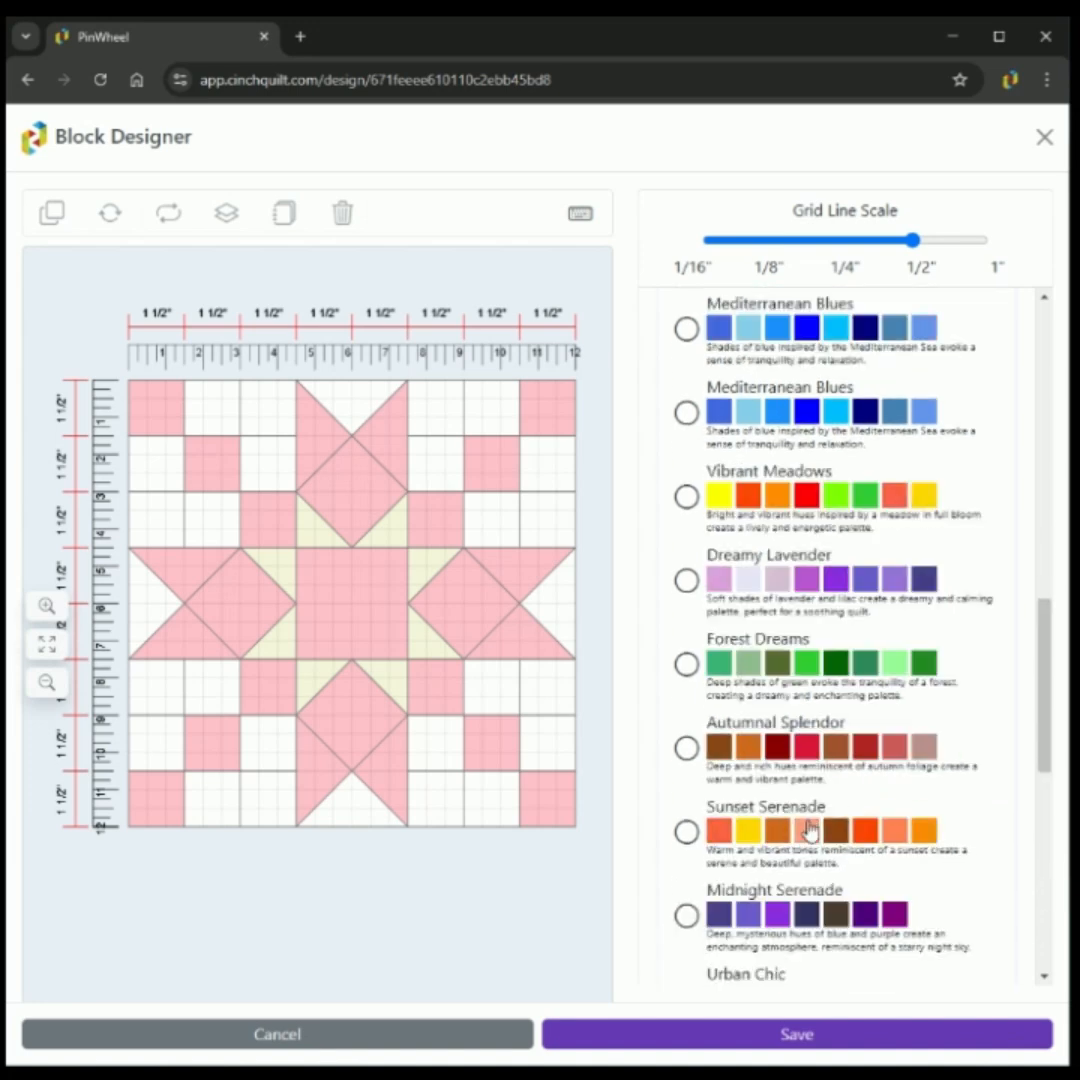
pyautogui.scroll(-2, 812, 835)
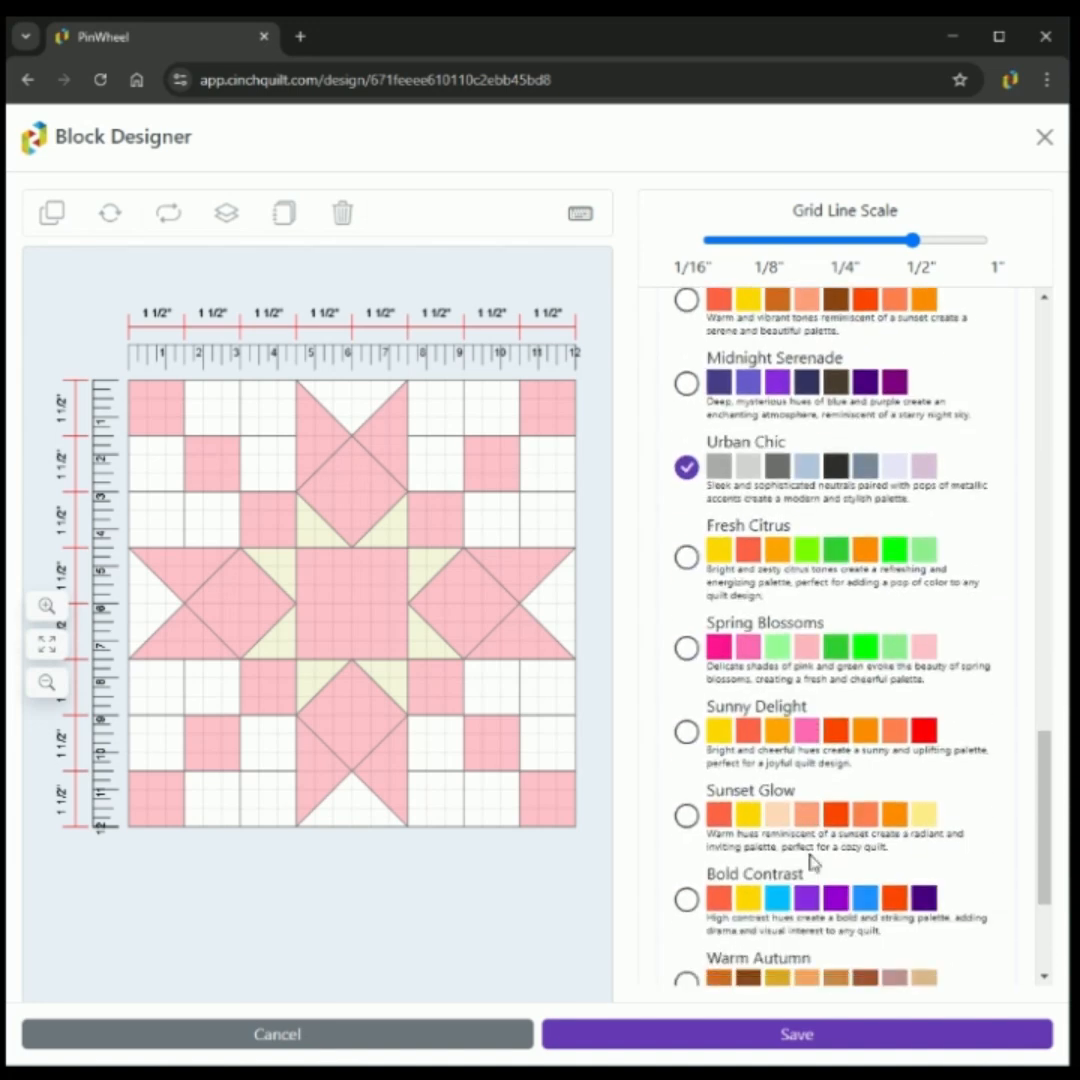
pyautogui.scroll(3, 812, 845)
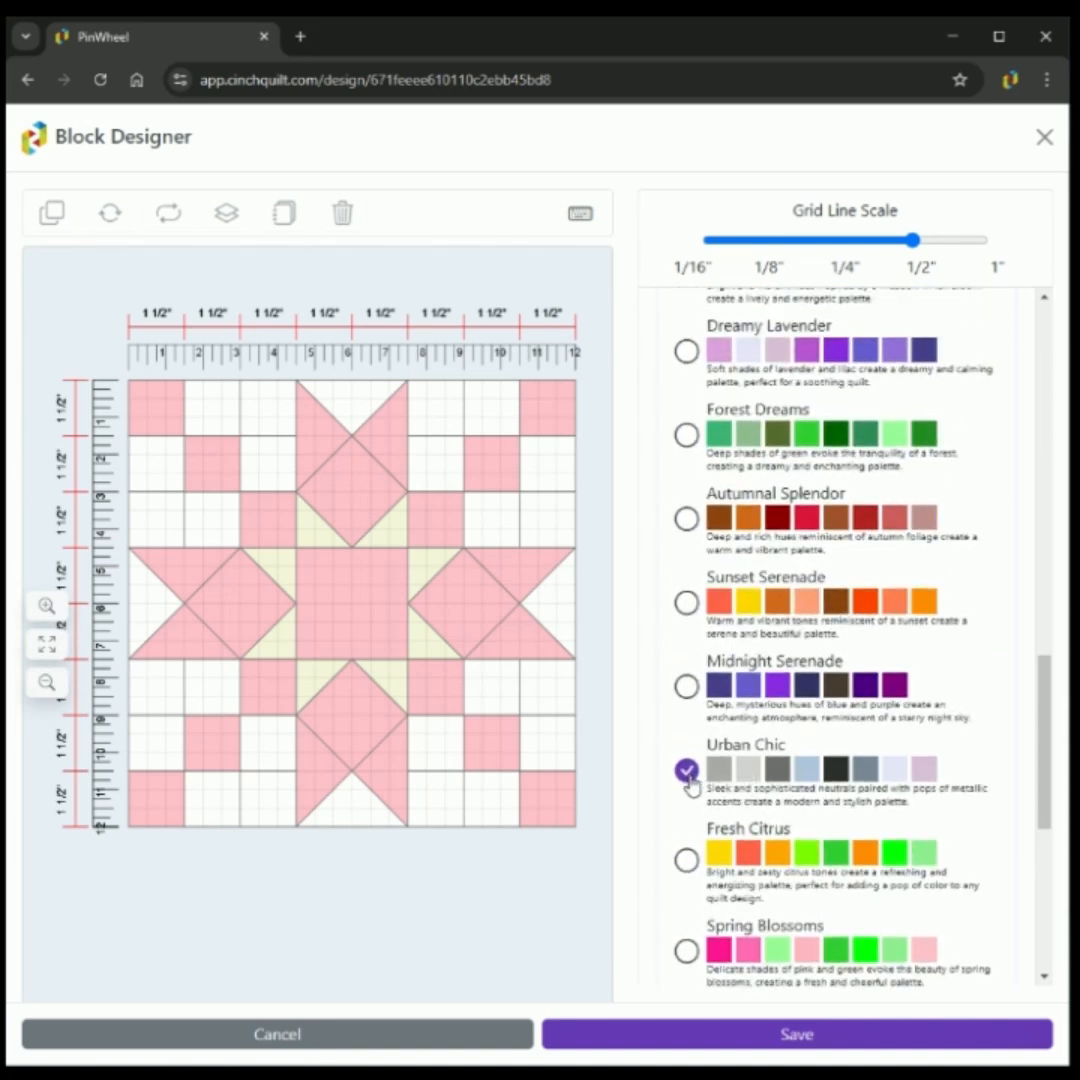
pyautogui.moveTo(1043, 790); pyautogui.dragTo(1044, 482)
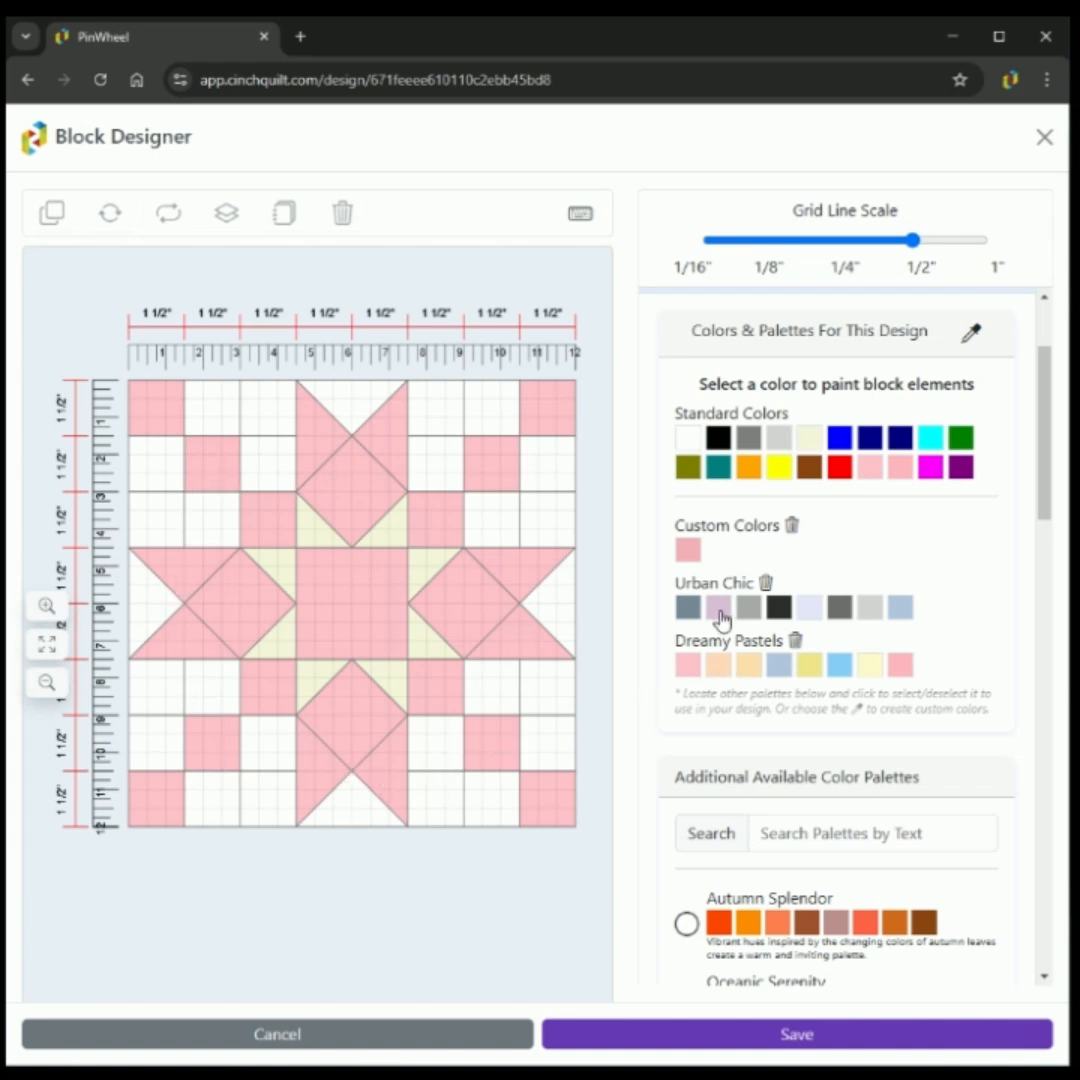
# Step: Repaint every pink square, diamond and star piece of the Arrowhead block with the light purple from the Urban Chic palette
pyautogui.moveTo(720, 618); pyautogui.dragTo(572, 778)
pyautogui.click(552, 787)
pyautogui.click(499, 748)
pyautogui.click(444, 695)
pyautogui.click(368, 730)
pyautogui.click(321, 785)
pyautogui.click(379, 785)
pyautogui.click(222, 755)
pyautogui.click(178, 792)
pyautogui.click(263, 700)
pyautogui.click(229, 632)
pyautogui.click(190, 650)
pyautogui.click(193, 574)
pyautogui.click(366, 591)
pyautogui.click(463, 612)
pyautogui.click(514, 572)
pyautogui.click(522, 629)
pyautogui.click(435, 531)
pyautogui.click(479, 472)
pyautogui.click(552, 425)
pyautogui.click(392, 440)
pyautogui.click(325, 443)
pyautogui.click(349, 482)
pyautogui.click(262, 510)
pyautogui.click(212, 478)
pyautogui.click(168, 425)
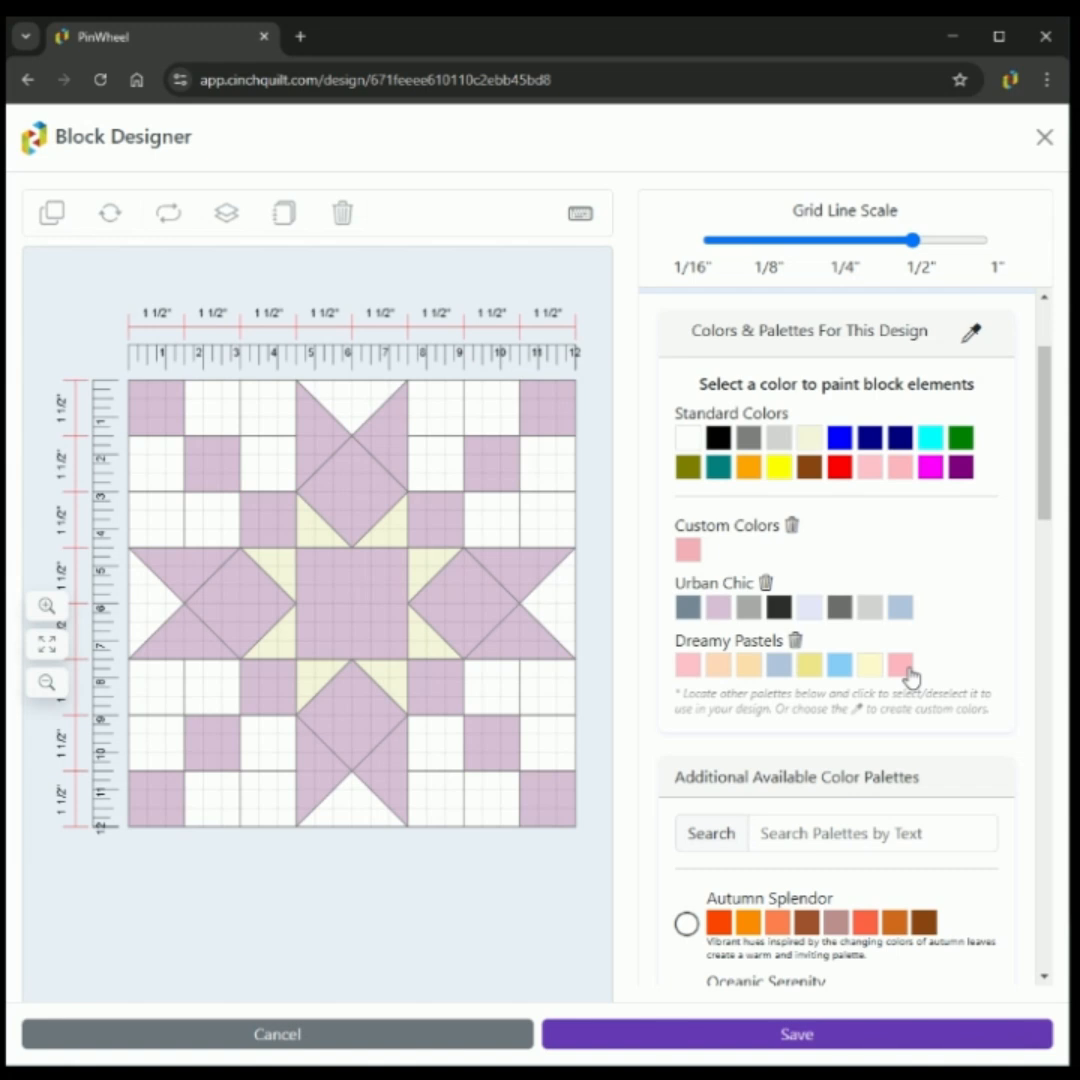
# Step: Repaint the cream triangles around the center square with the last pink of the Dreamy Pastels palette and save the block to the quilt
pyautogui.moveTo(898, 666)
pyautogui.mouseDown()
pyautogui.moveTo(683, 660)
pyautogui.moveTo(777, 652)
pyautogui.moveTo(760, 649)
pyautogui.moveTo(639, 656)
pyautogui.moveTo(483, 700)
pyautogui.moveTo(396, 693)
pyautogui.moveTo(392, 677)
pyautogui.moveTo(325, 690)
pyautogui.moveTo(286, 652)
pyautogui.moveTo(282, 576)
pyautogui.moveTo(312, 539)
pyautogui.moveTo(382, 535)
pyautogui.moveTo(427, 570)
pyautogui.moveTo(427, 642)
pyautogui.moveTo(461, 657)
pyautogui.mouseUp()
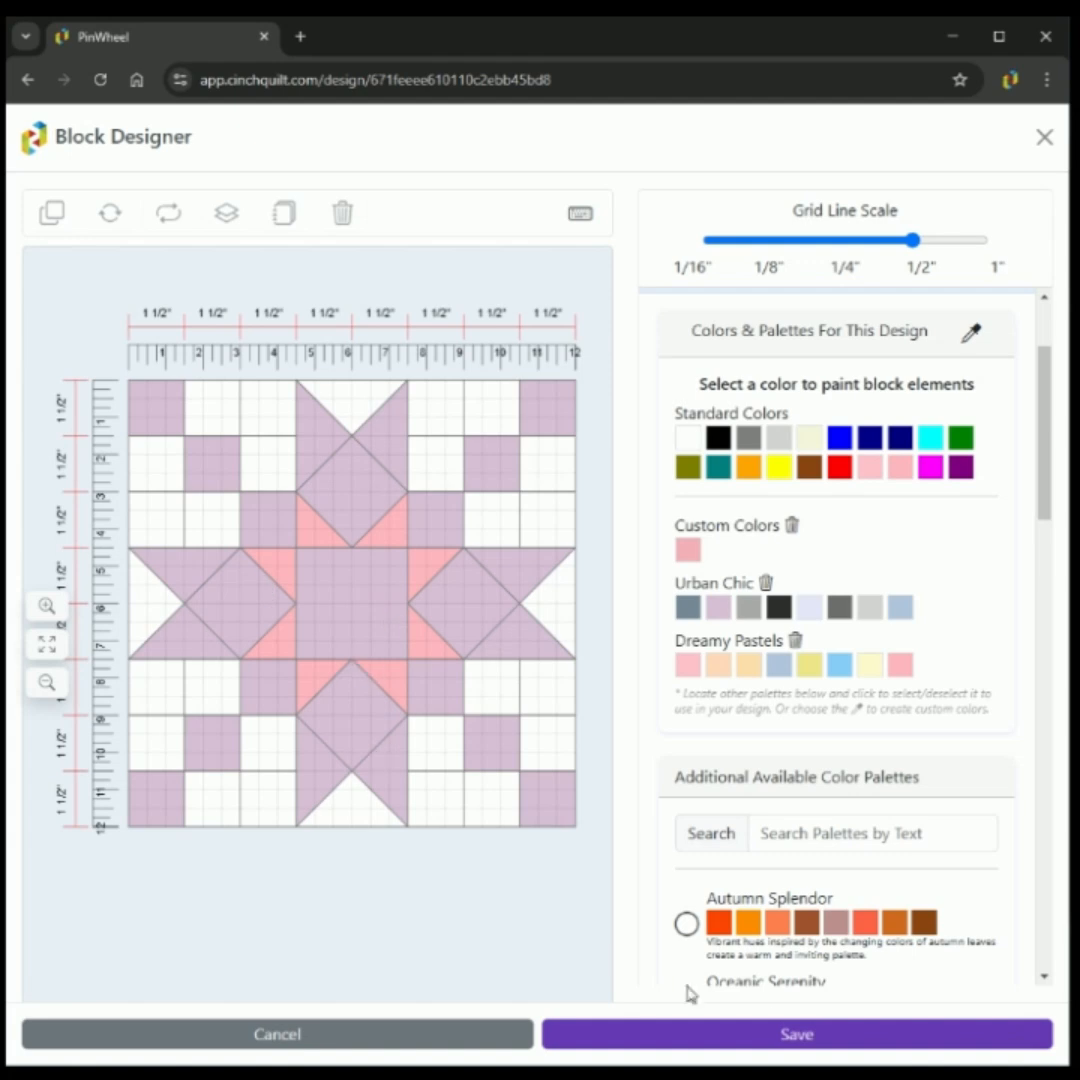
pyautogui.click(816, 1040)
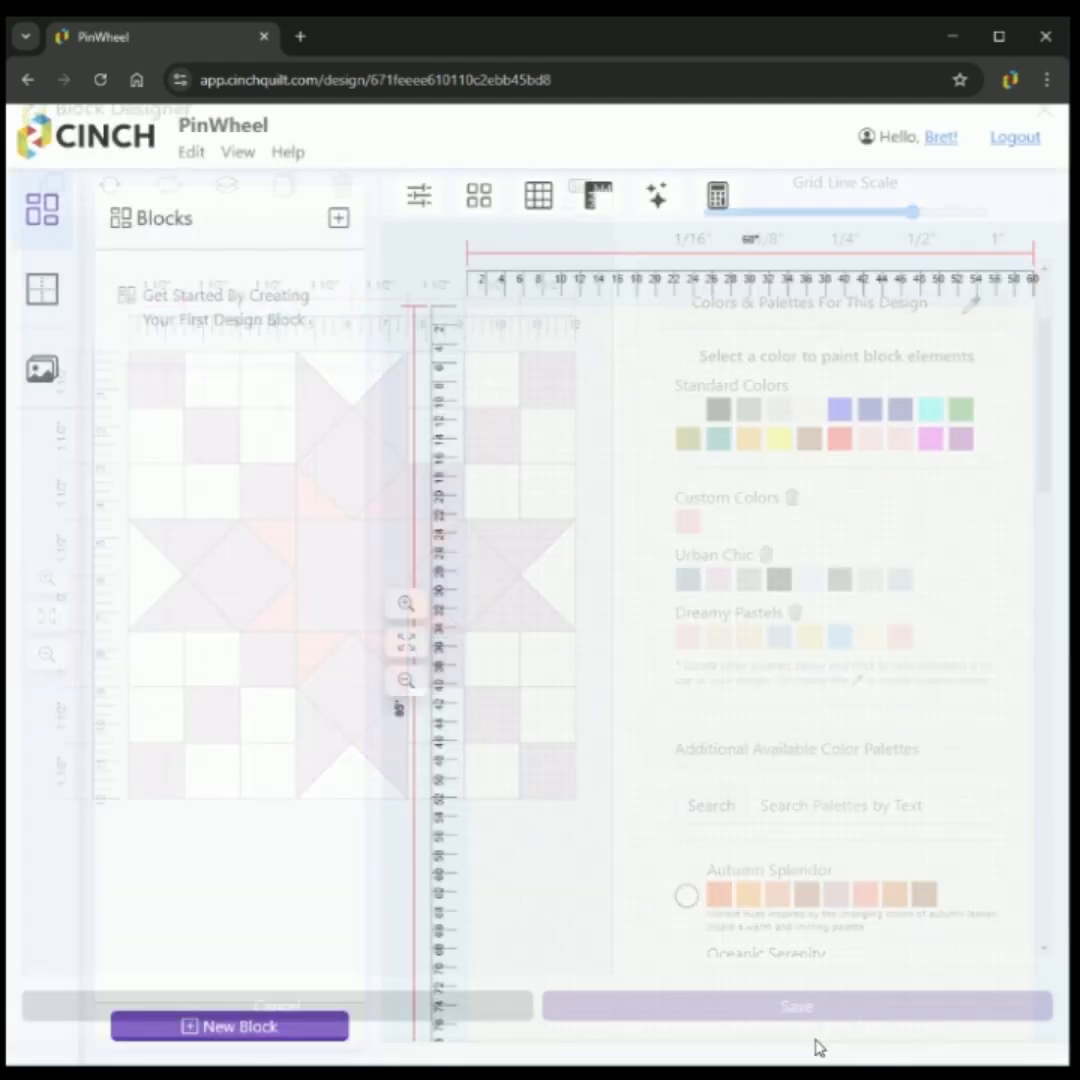
pyautogui.click(613, 665)
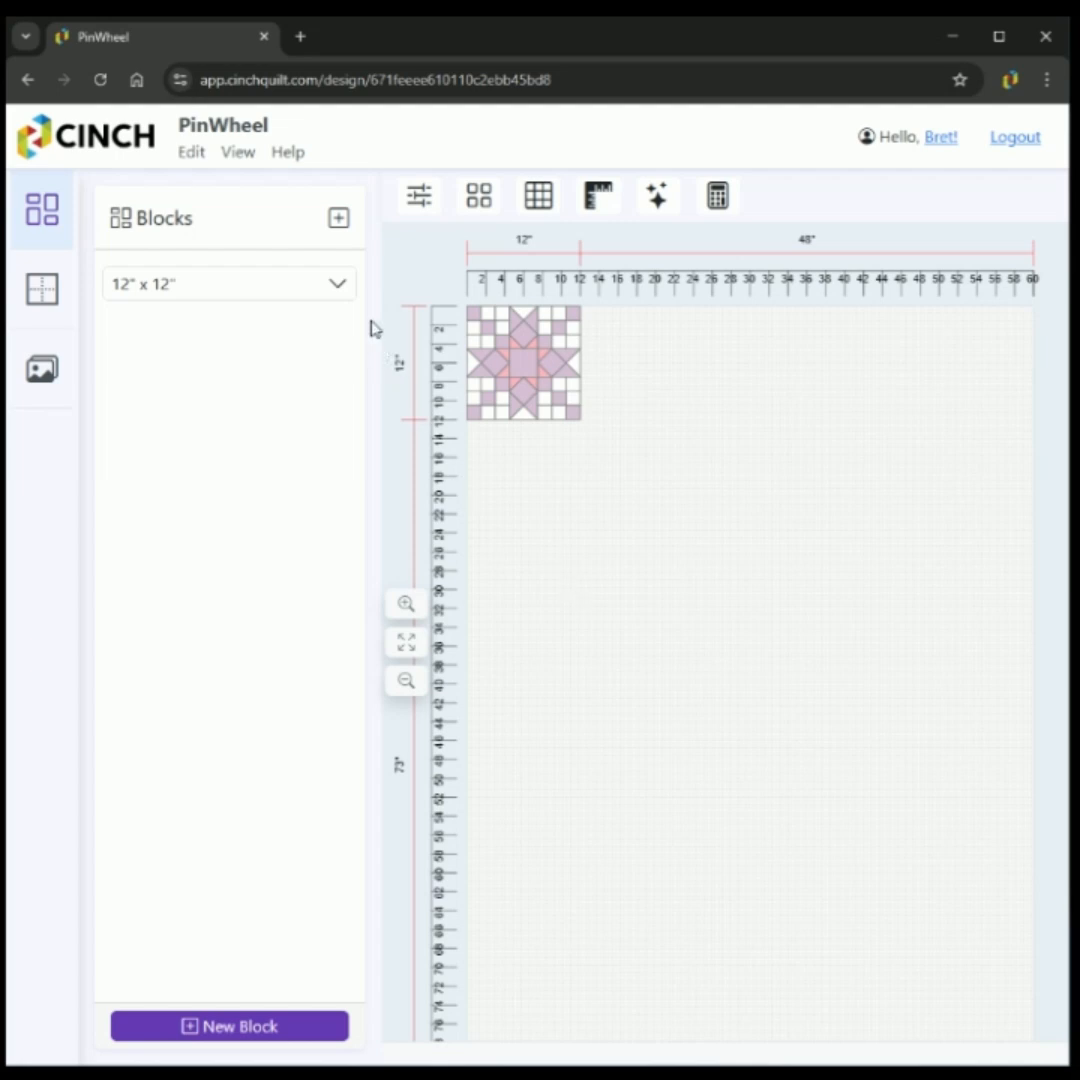
# Step: Expand the 12" x 12" group in the block list and view the actions available for the block on the quilt
pyautogui.click(338, 286)
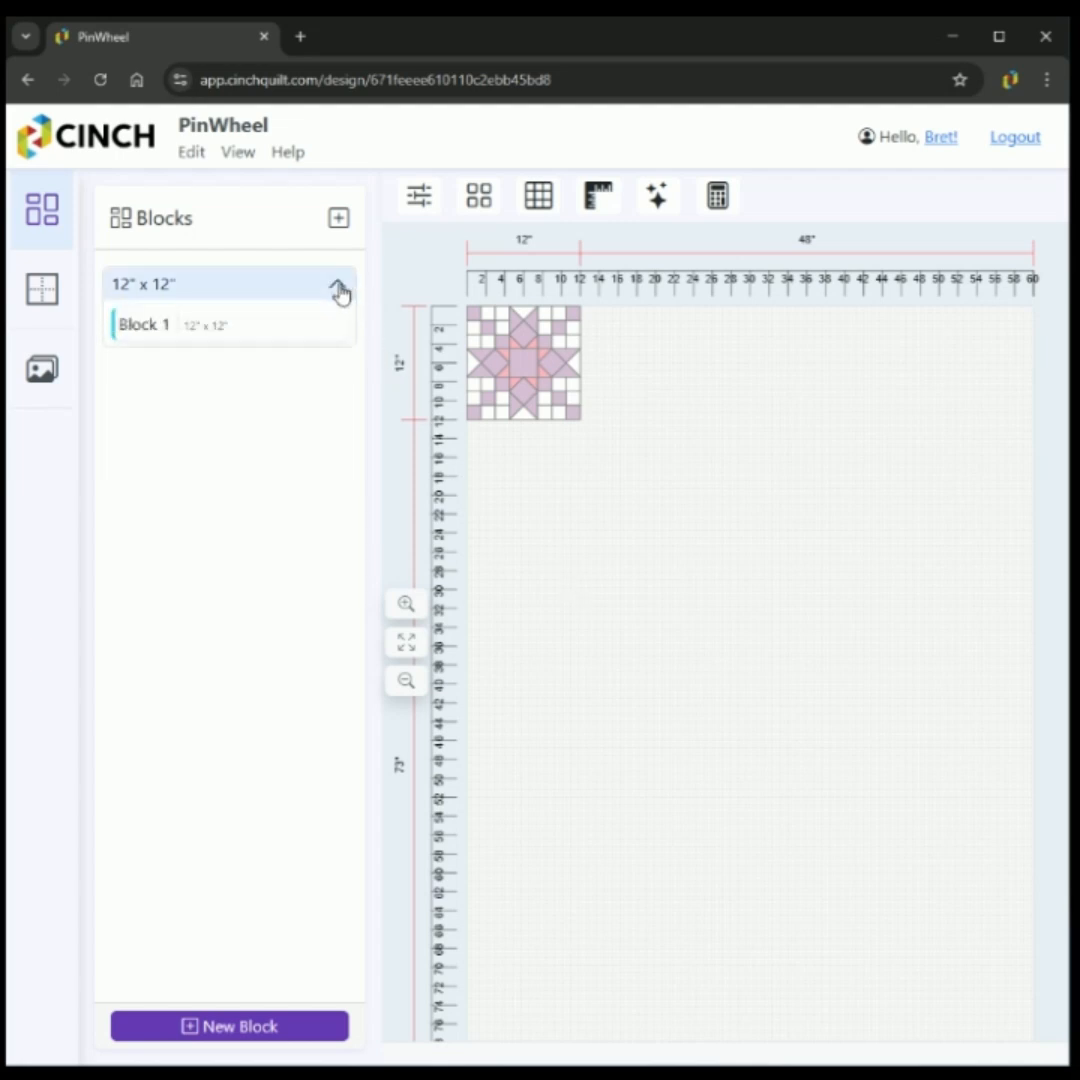
pyautogui.click(520, 380)
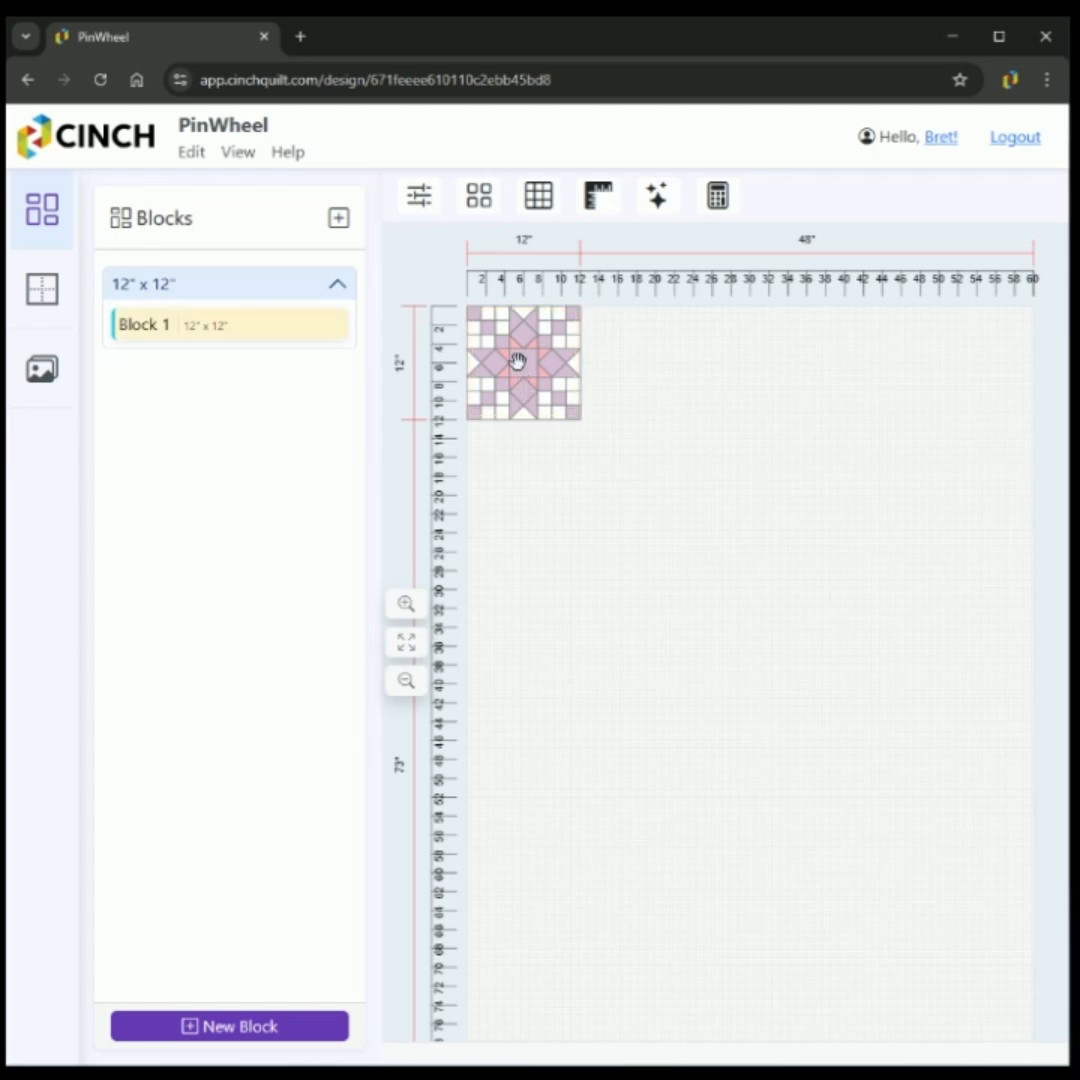
pyautogui.rightClick(519, 372)
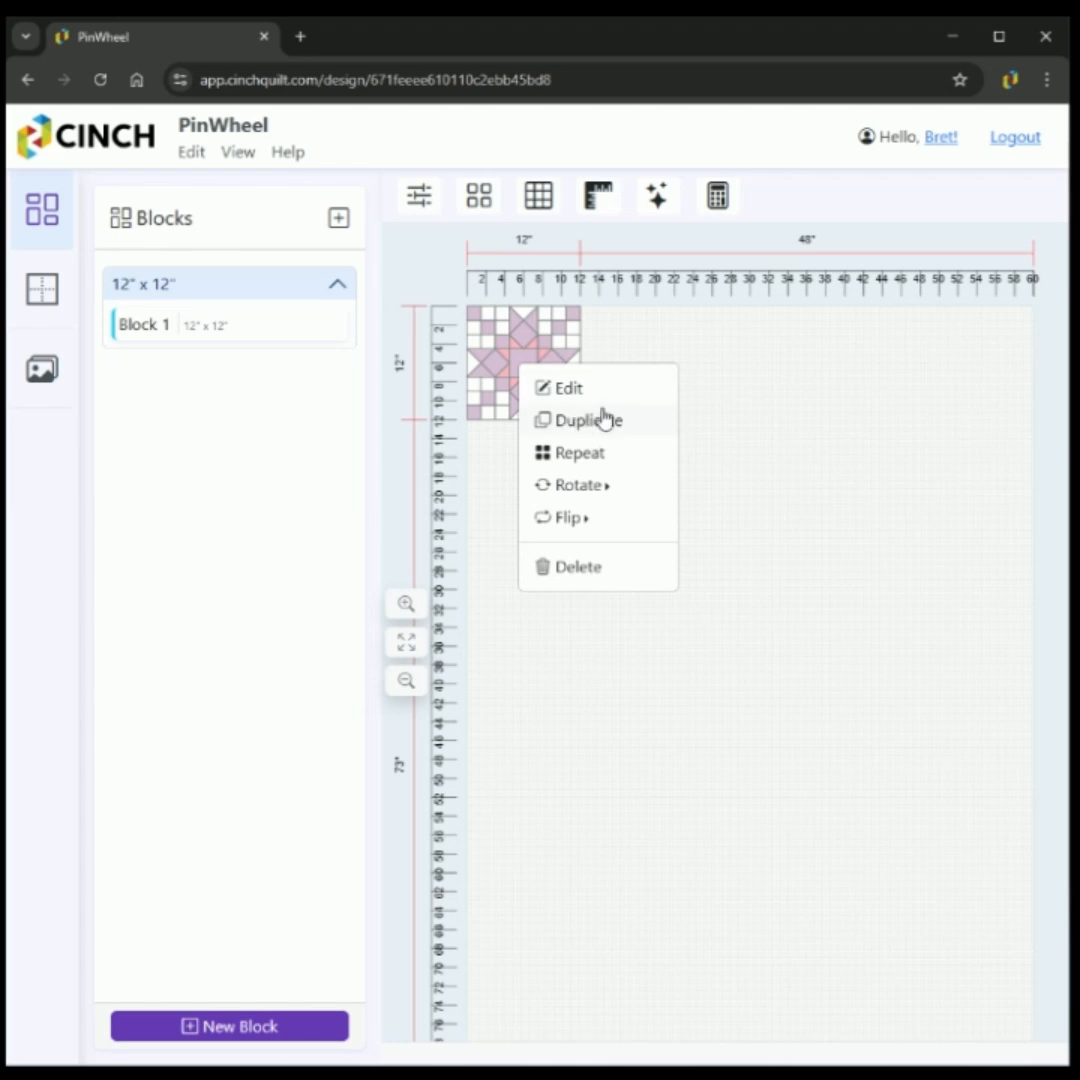
pyautogui.click(726, 397)
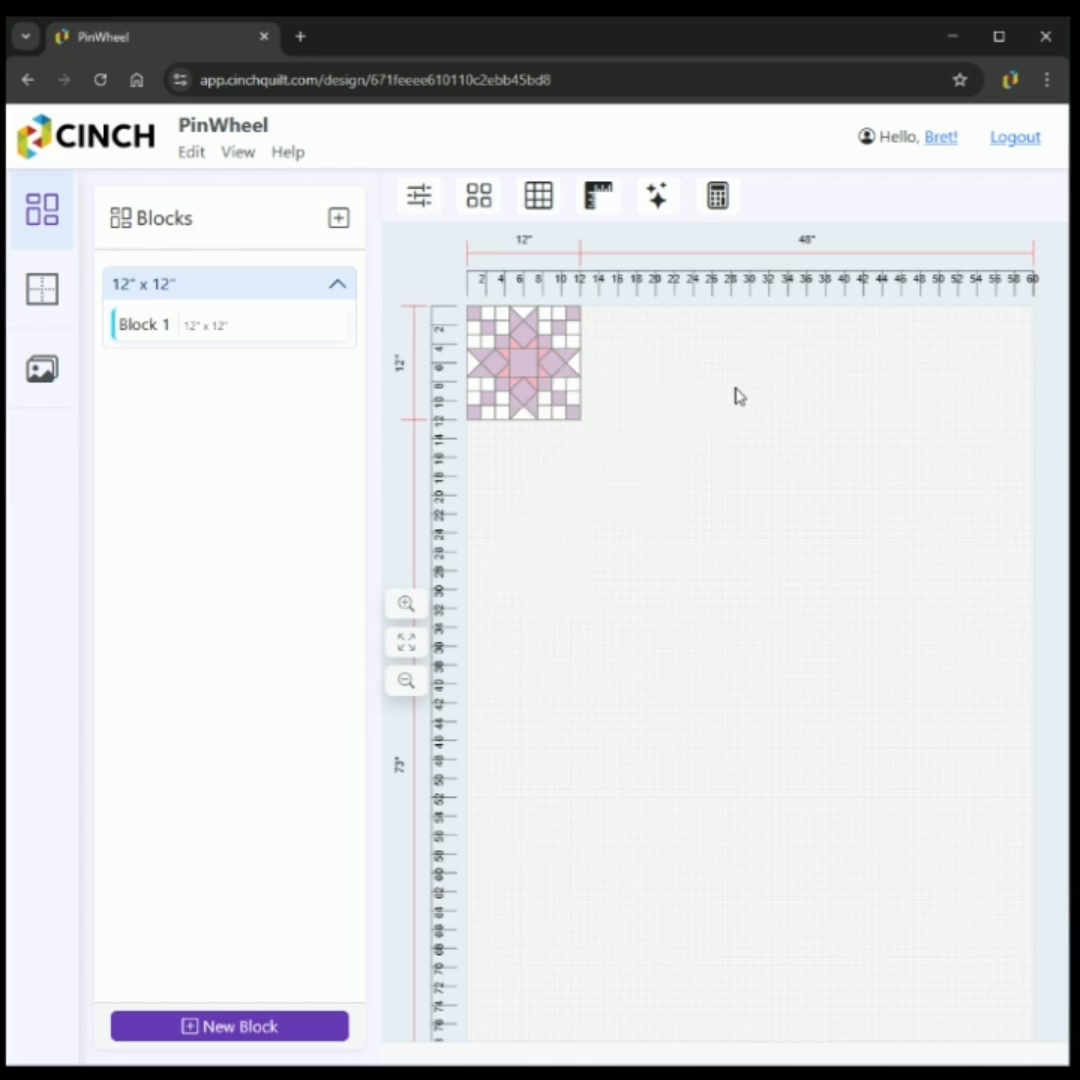
# Step: Duplicate the 12" x 12" Arrowhead block in the quilt layout
pyautogui.click(533, 373)
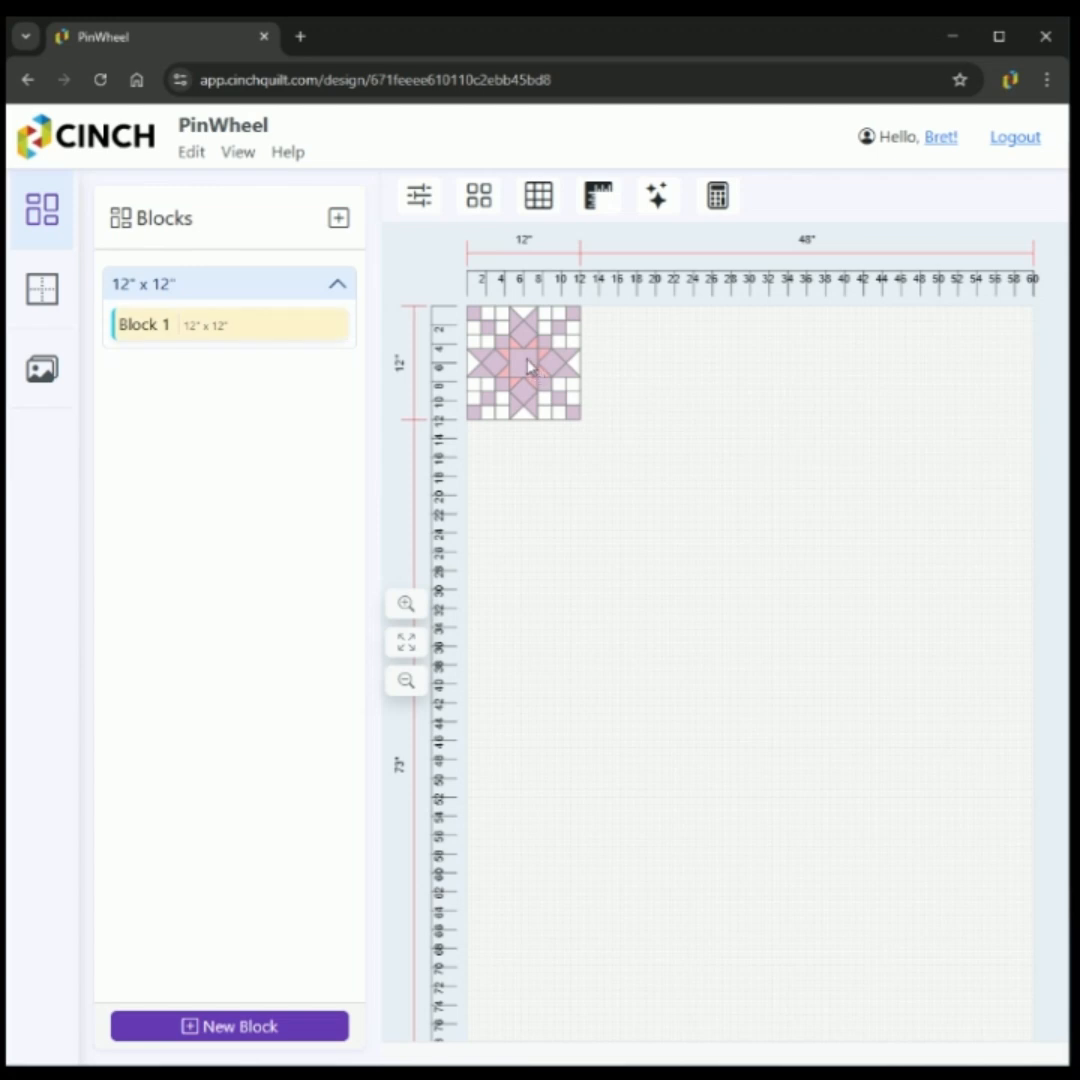
pyautogui.click(523, 363)
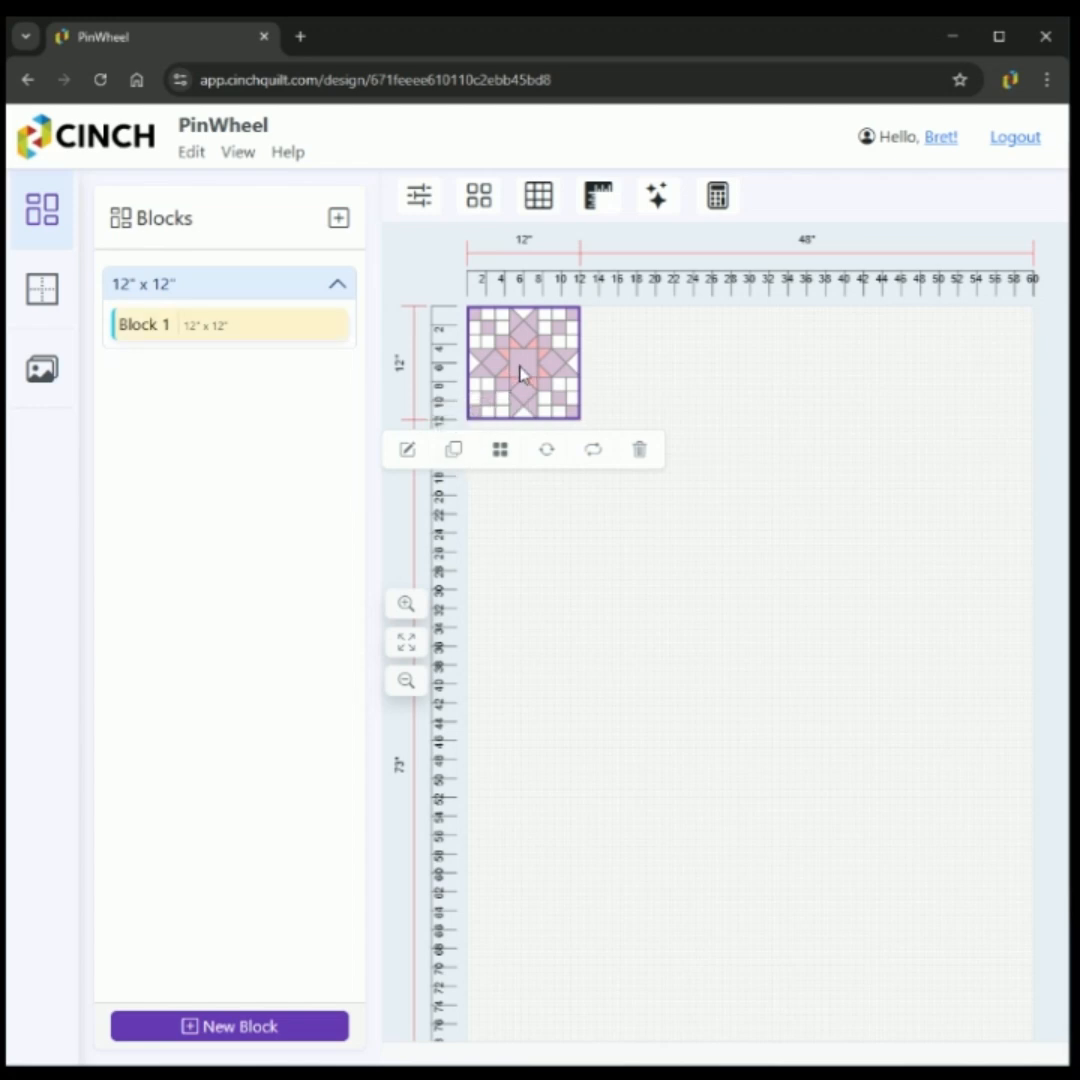
pyautogui.click(452, 452)
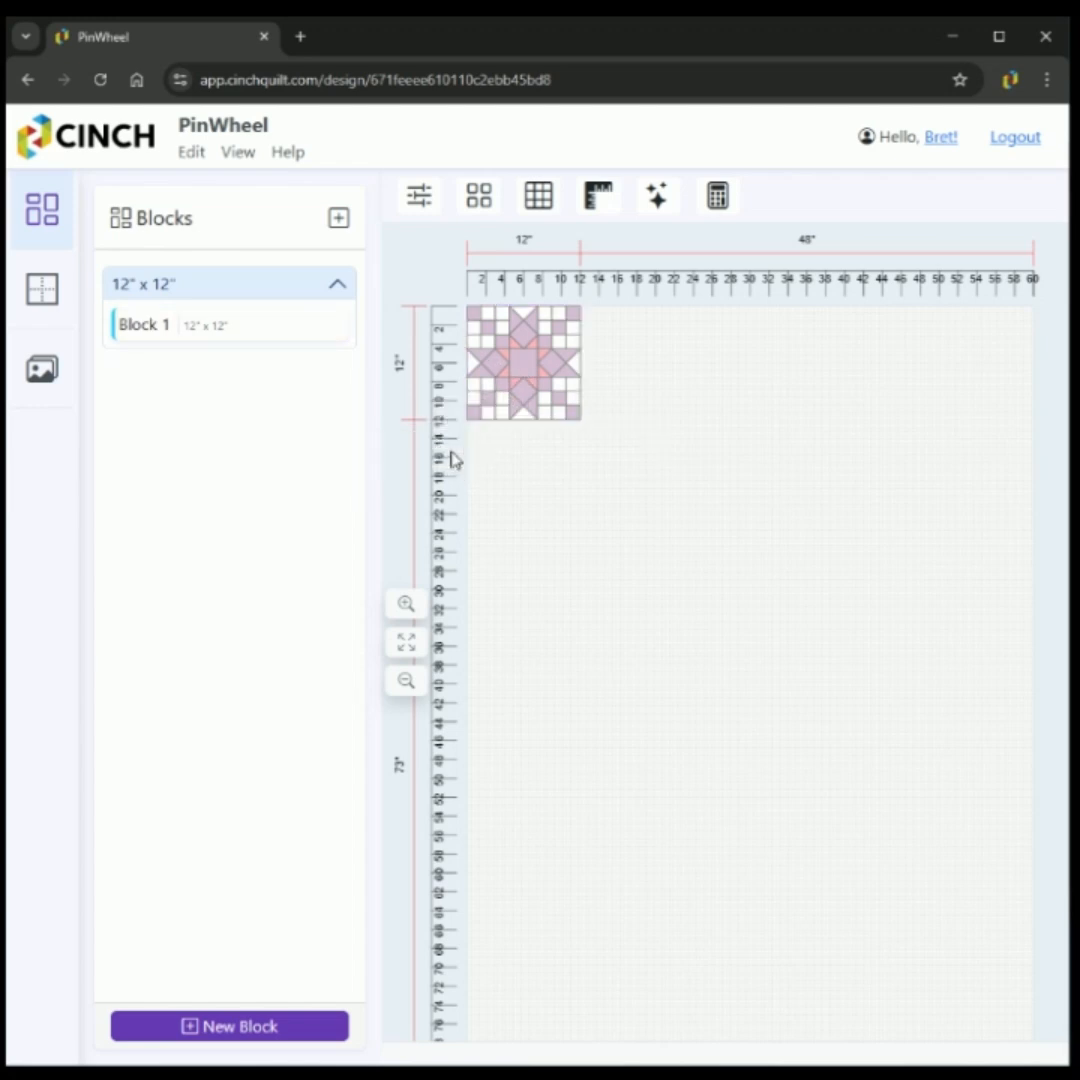
# Step: Open the duplicated Arrowhead block for editing and repaint all its light purple pieces with the last pink of the Dreamy Pastels palette
pyautogui.click(588, 503)
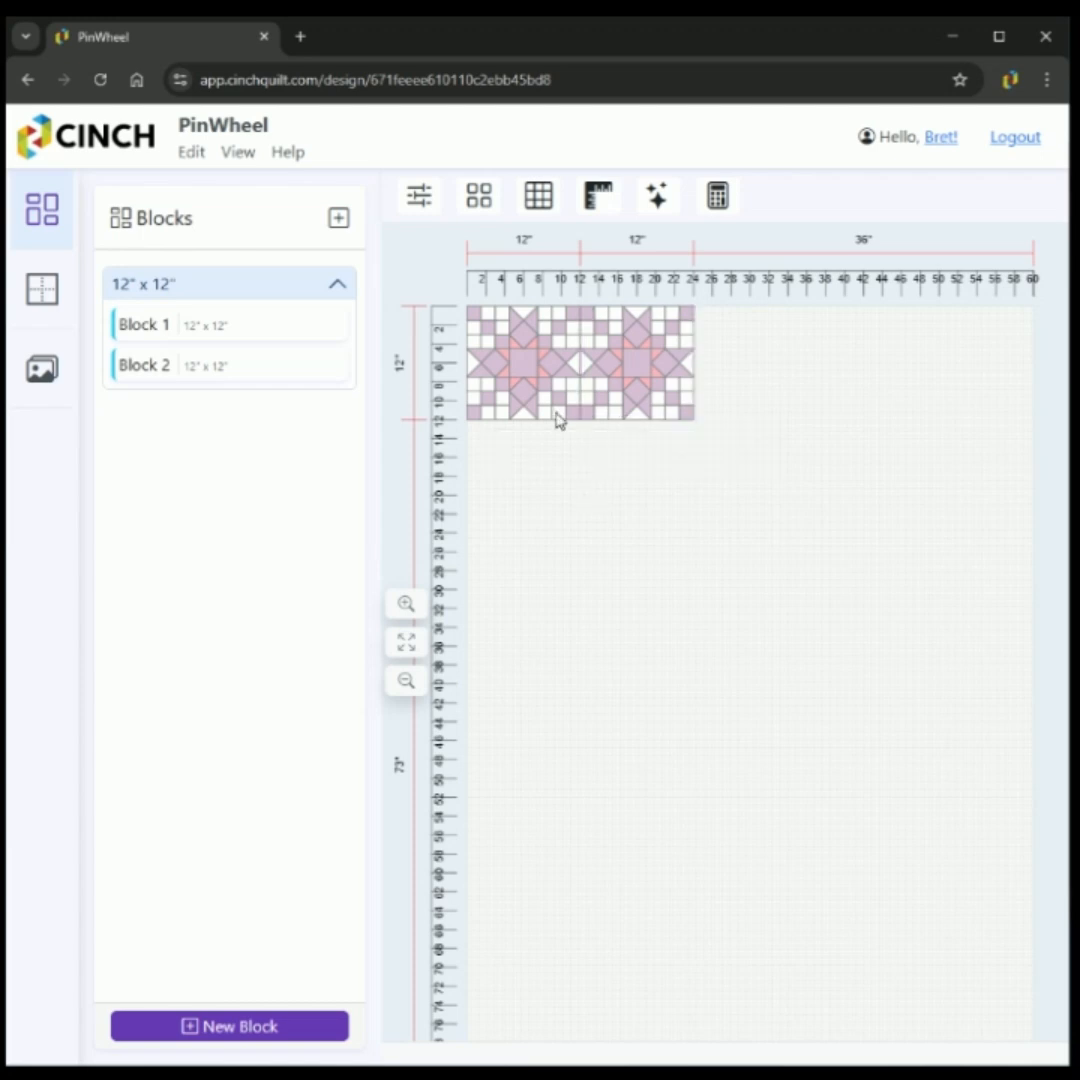
pyautogui.click(614, 376)
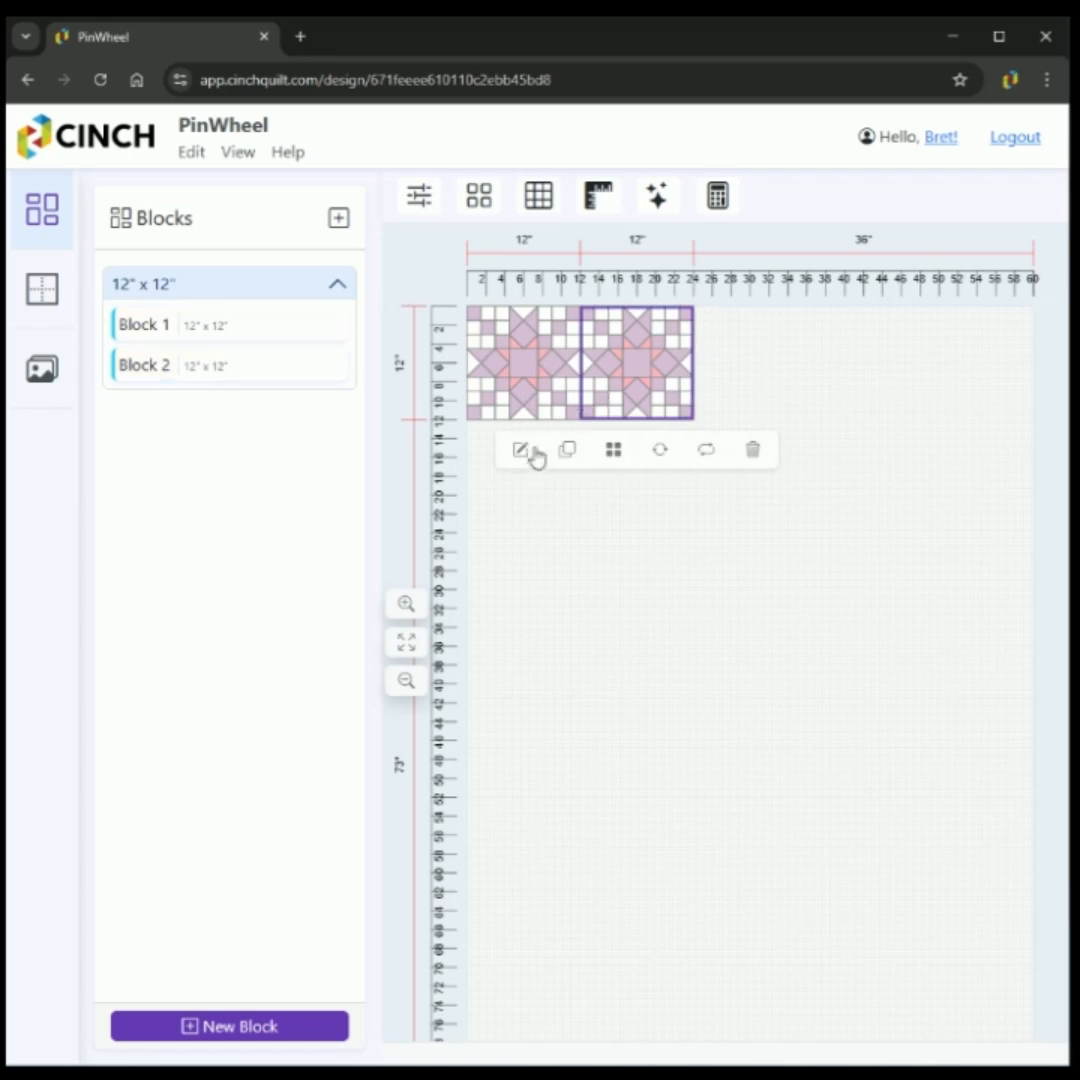
pyautogui.click(520, 450)
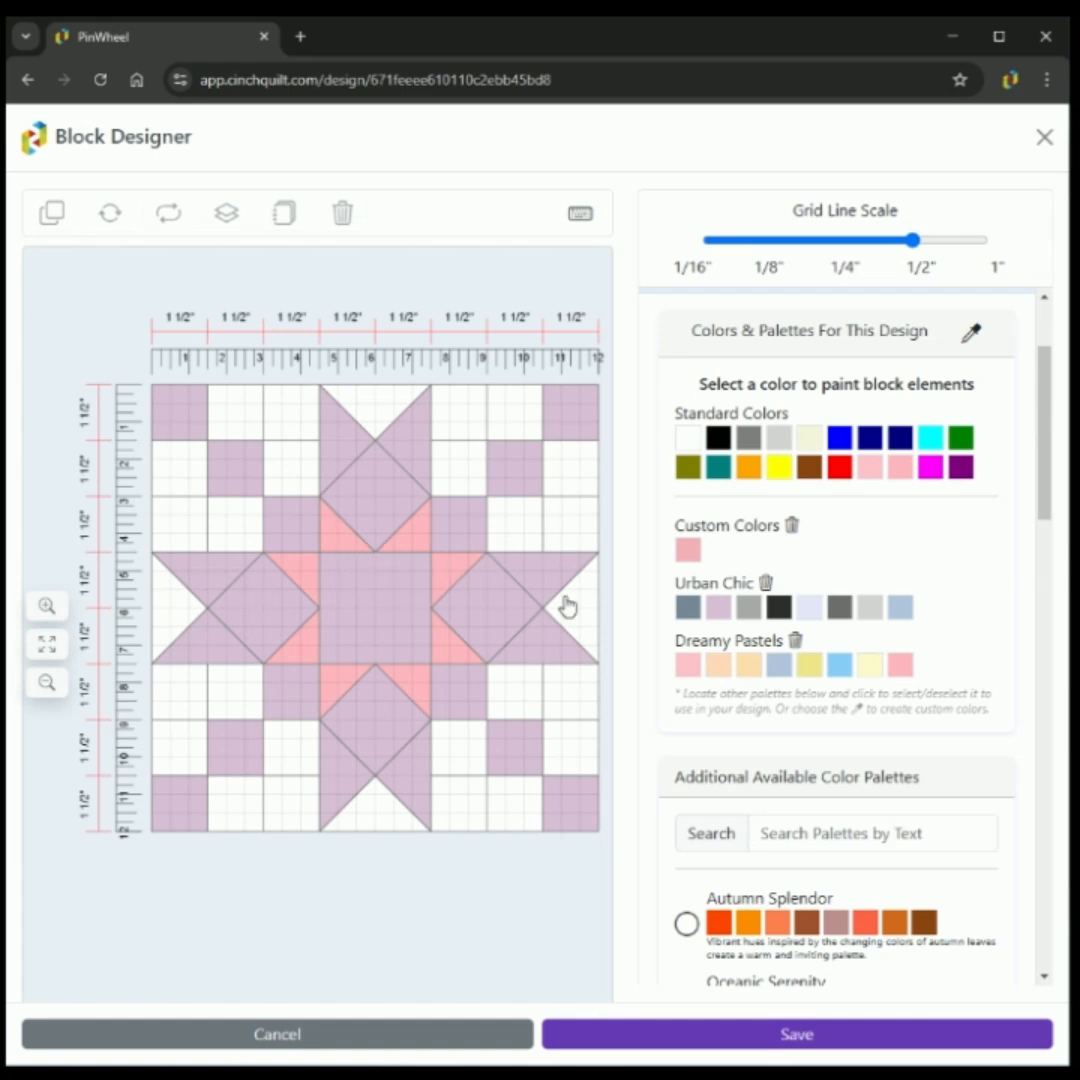
pyautogui.click(899, 678)
pyautogui.click(412, 790)
pyautogui.click(335, 795)
pyautogui.click(359, 730)
pyautogui.click(289, 711)
pyautogui.click(229, 742)
pyautogui.click(190, 808)
pyautogui.click(207, 649)
pyautogui.click(259, 630)
pyautogui.click(206, 580)
pyautogui.click(391, 607)
pyautogui.click(298, 530)
pyautogui.click(238, 470)
pyautogui.click(180, 412)
pyautogui.click(335, 440)
pyautogui.click(376, 474)
pyautogui.click(402, 456)
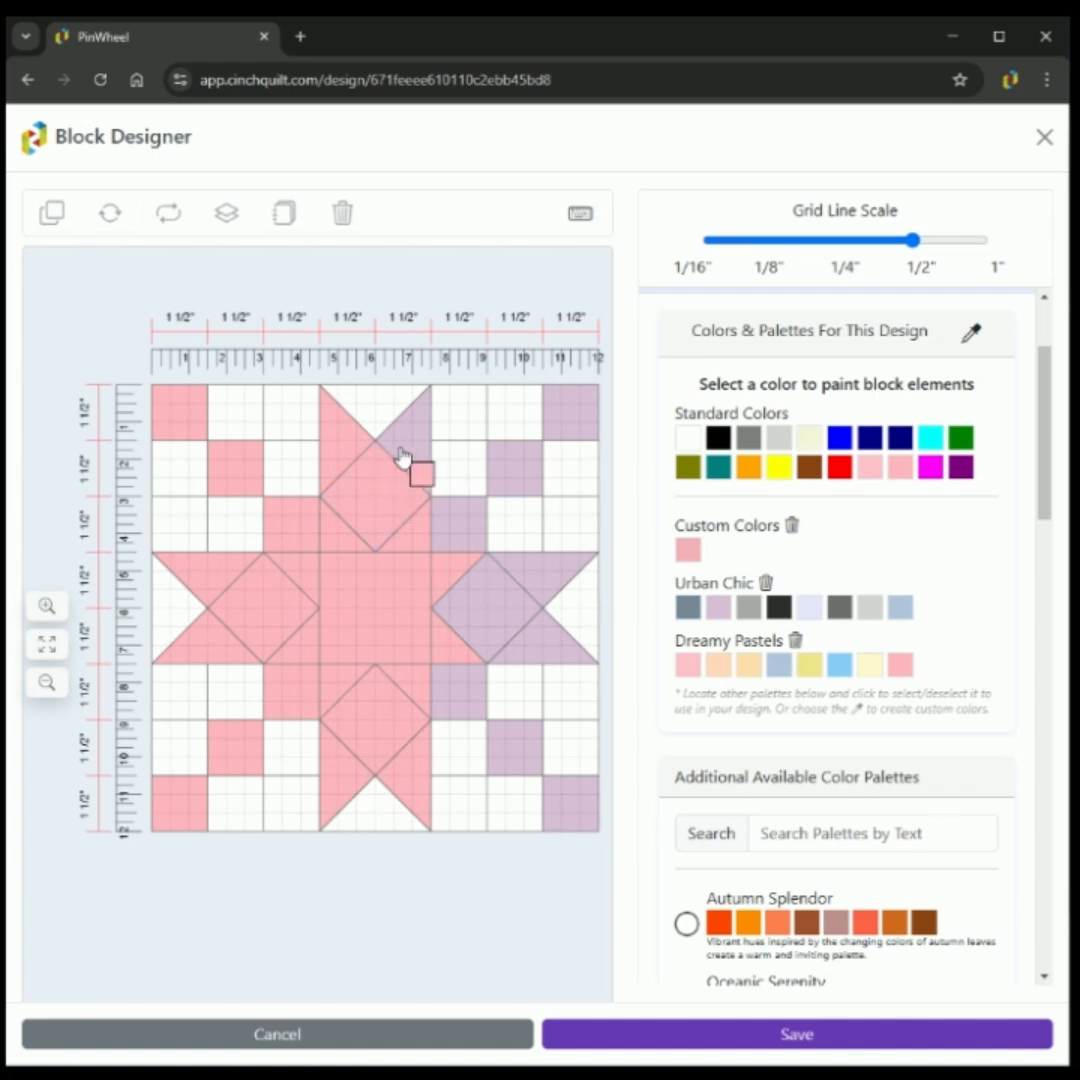
pyautogui.click(449, 528)
pyautogui.click(510, 469)
pyautogui.click(565, 419)
pyautogui.click(541, 570)
pyautogui.click(496, 606)
pyautogui.click(530, 645)
pyautogui.click(478, 689)
pyautogui.click(516, 747)
pyautogui.click(568, 801)
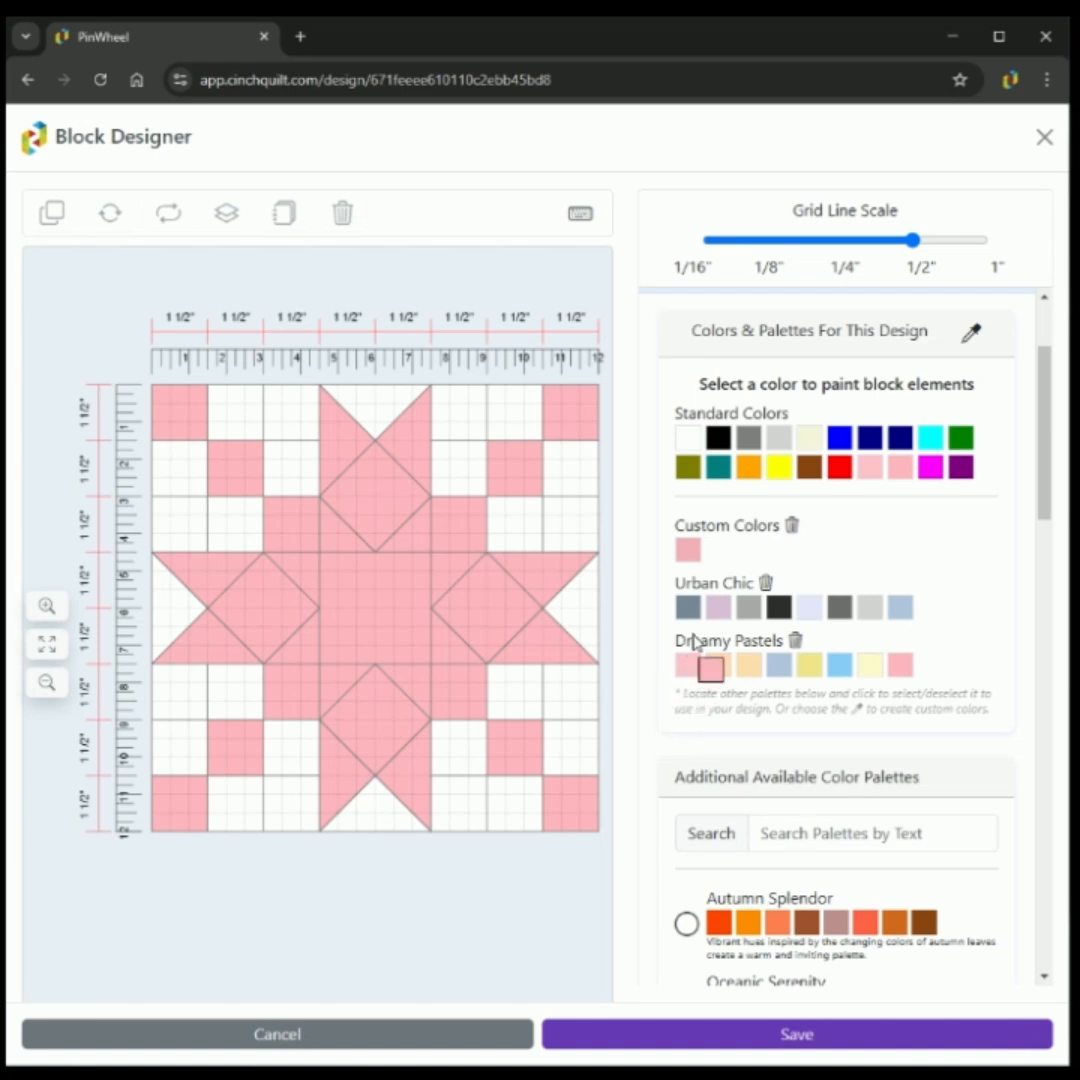
# Step: Repaint the eight small triangles around the center square with the light purple from the Urban Chic palette and save the block
pyautogui.click(716, 612)
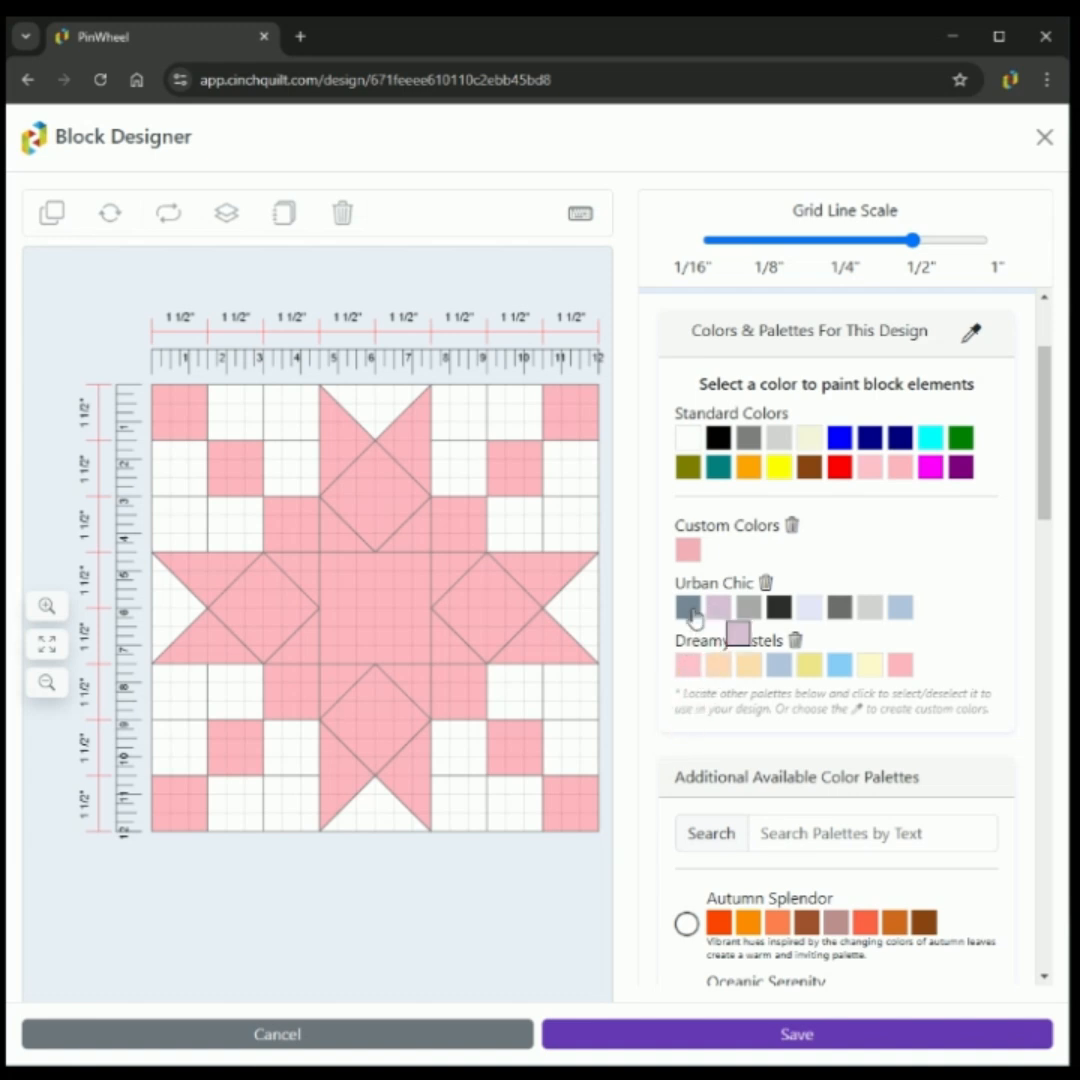
pyautogui.click(448, 642)
pyautogui.click(444, 579)
pyautogui.click(418, 540)
pyautogui.click(347, 534)
pyautogui.click(309, 569)
pyautogui.click(309, 641)
pyautogui.click(333, 677)
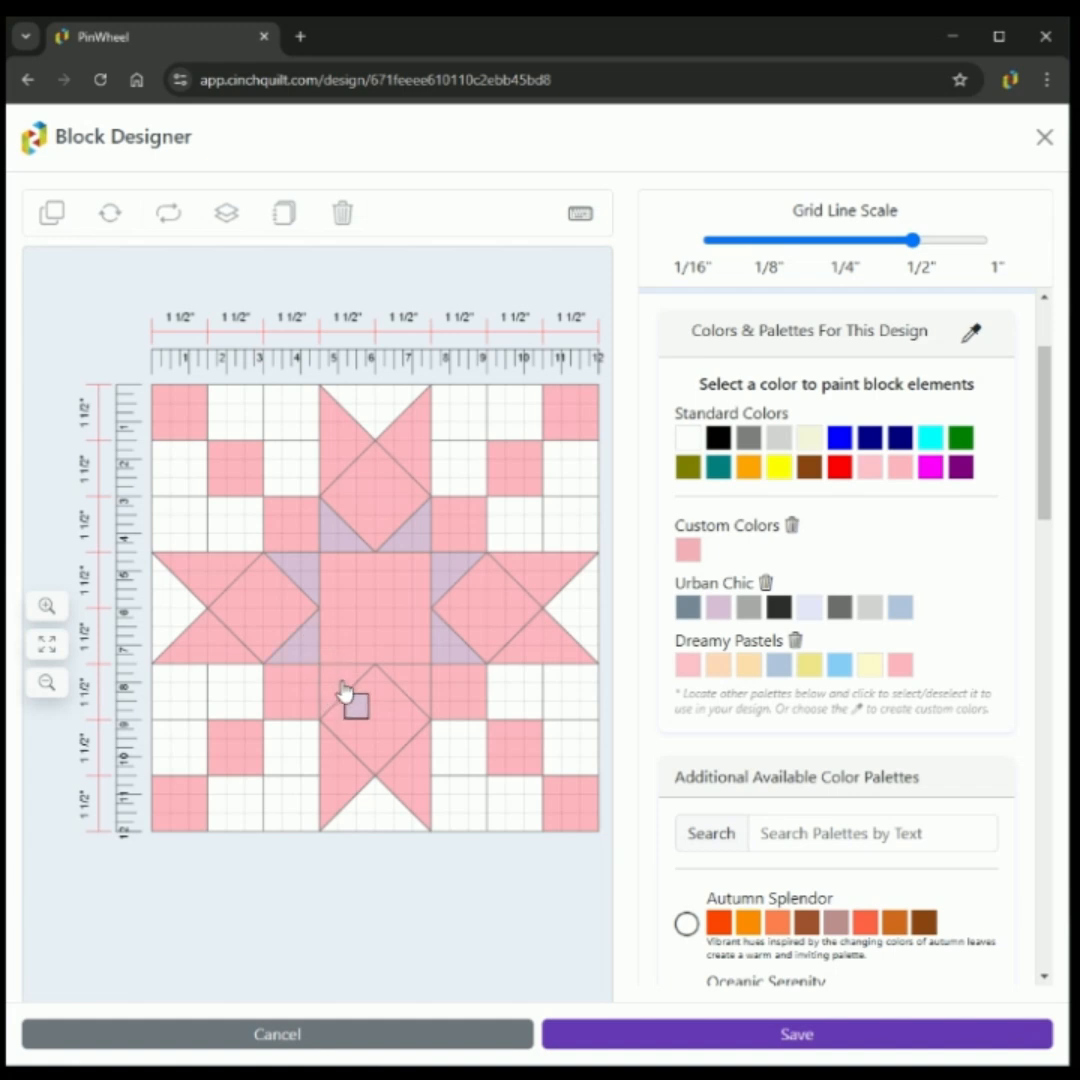
pyautogui.click(410, 690)
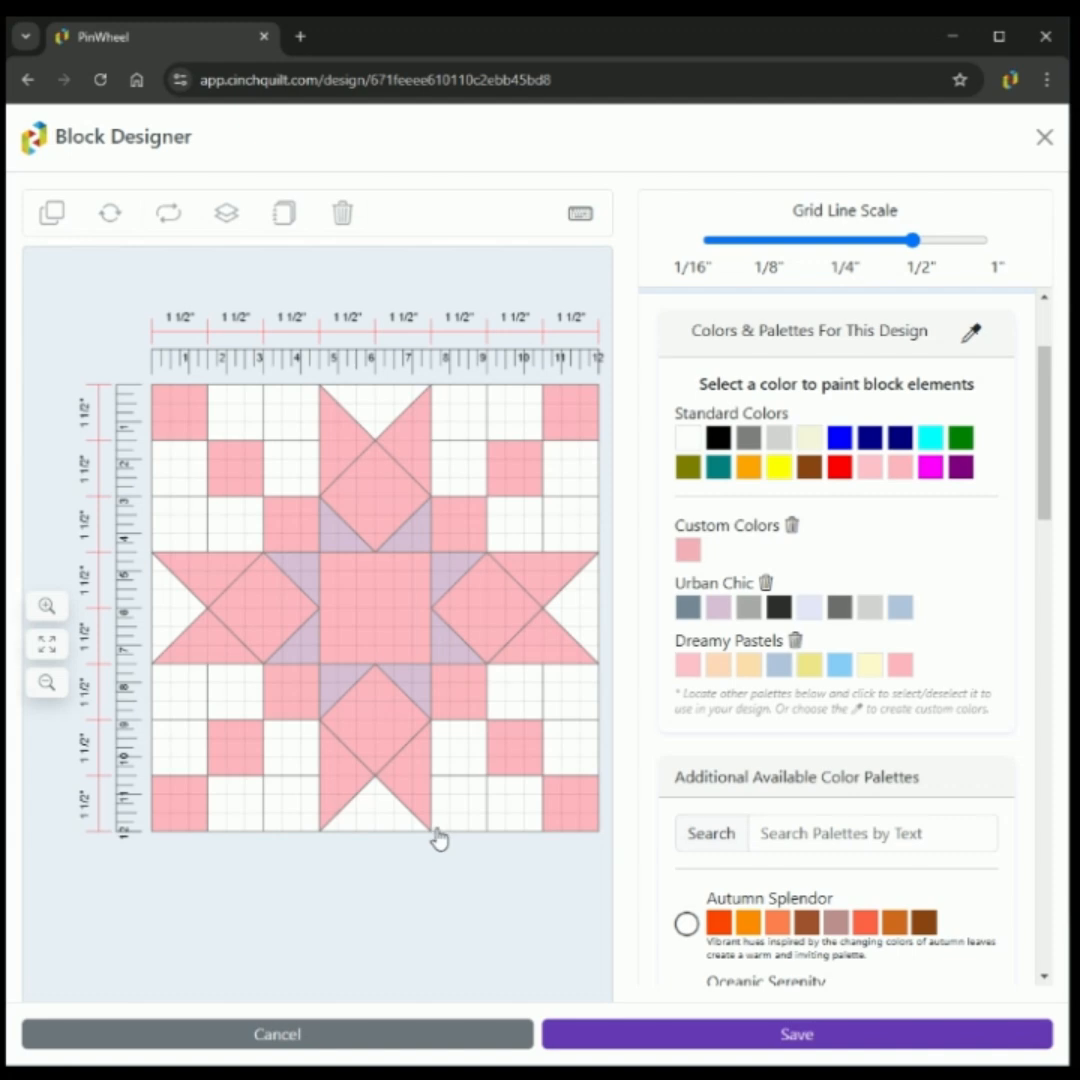
pyautogui.click(793, 1036)
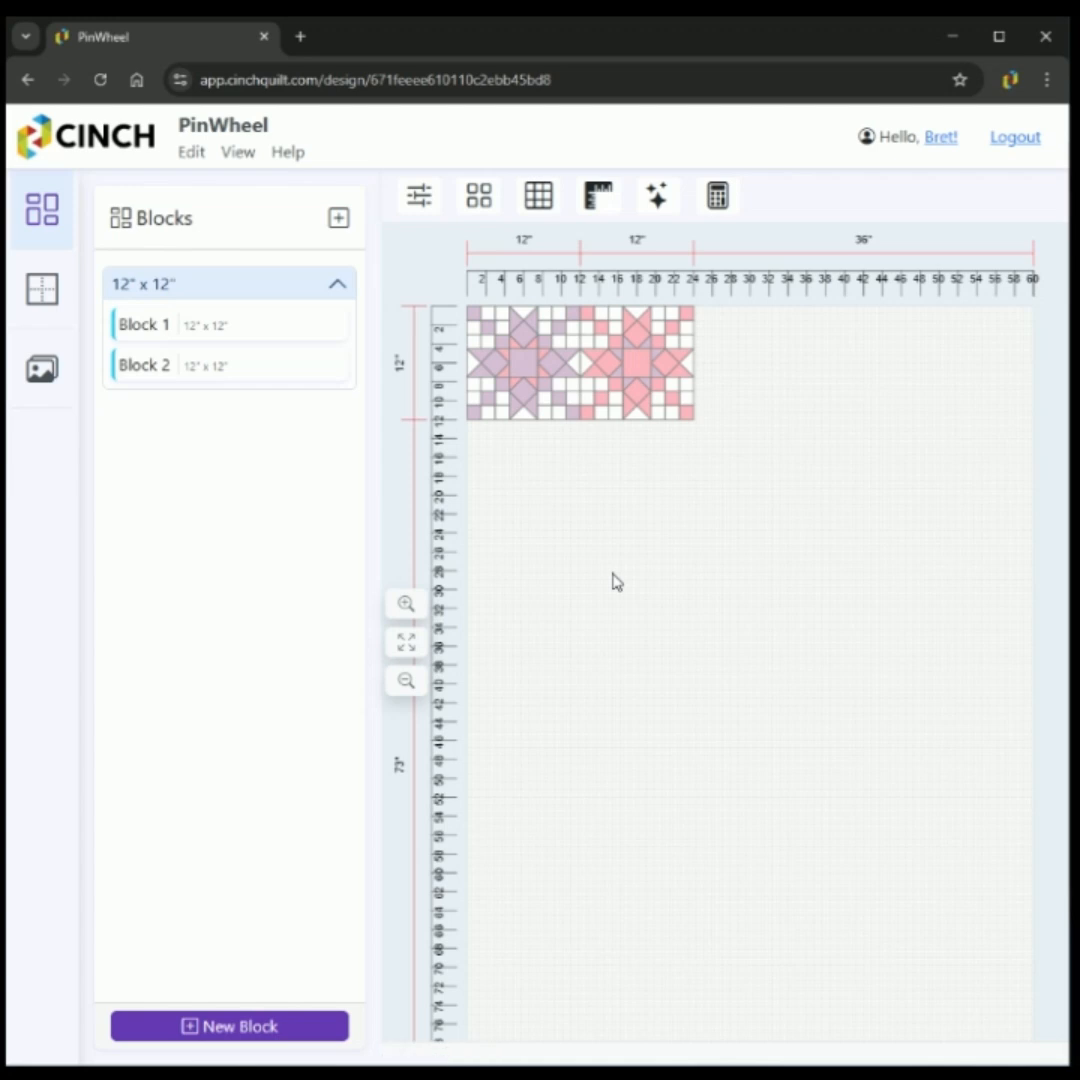
# Step: Duplicate the pink Arrowhead block in the quilt layout and open the copy in the Block Designer
pyautogui.click(632, 385)
pyautogui.click(571, 451)
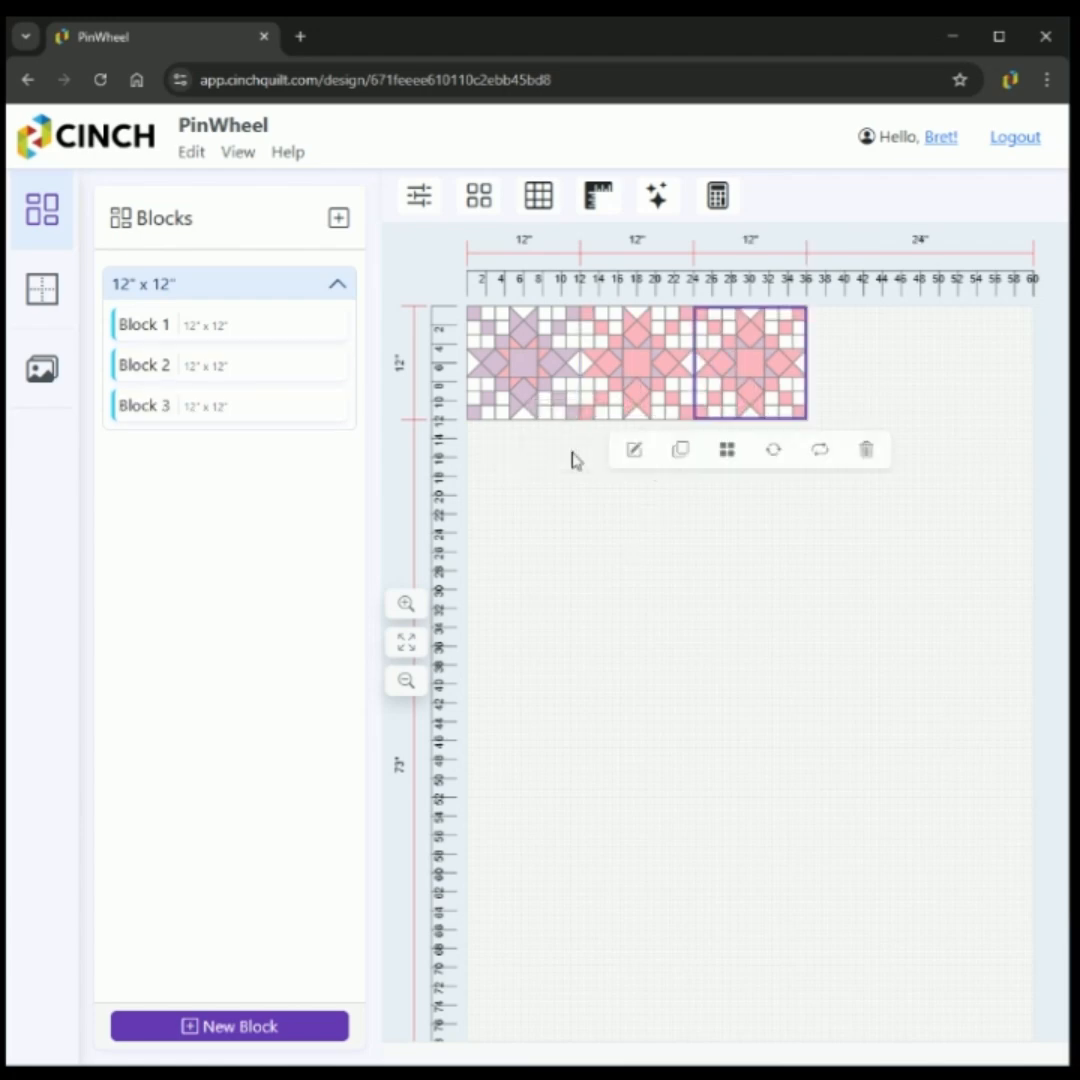
pyautogui.click(634, 450)
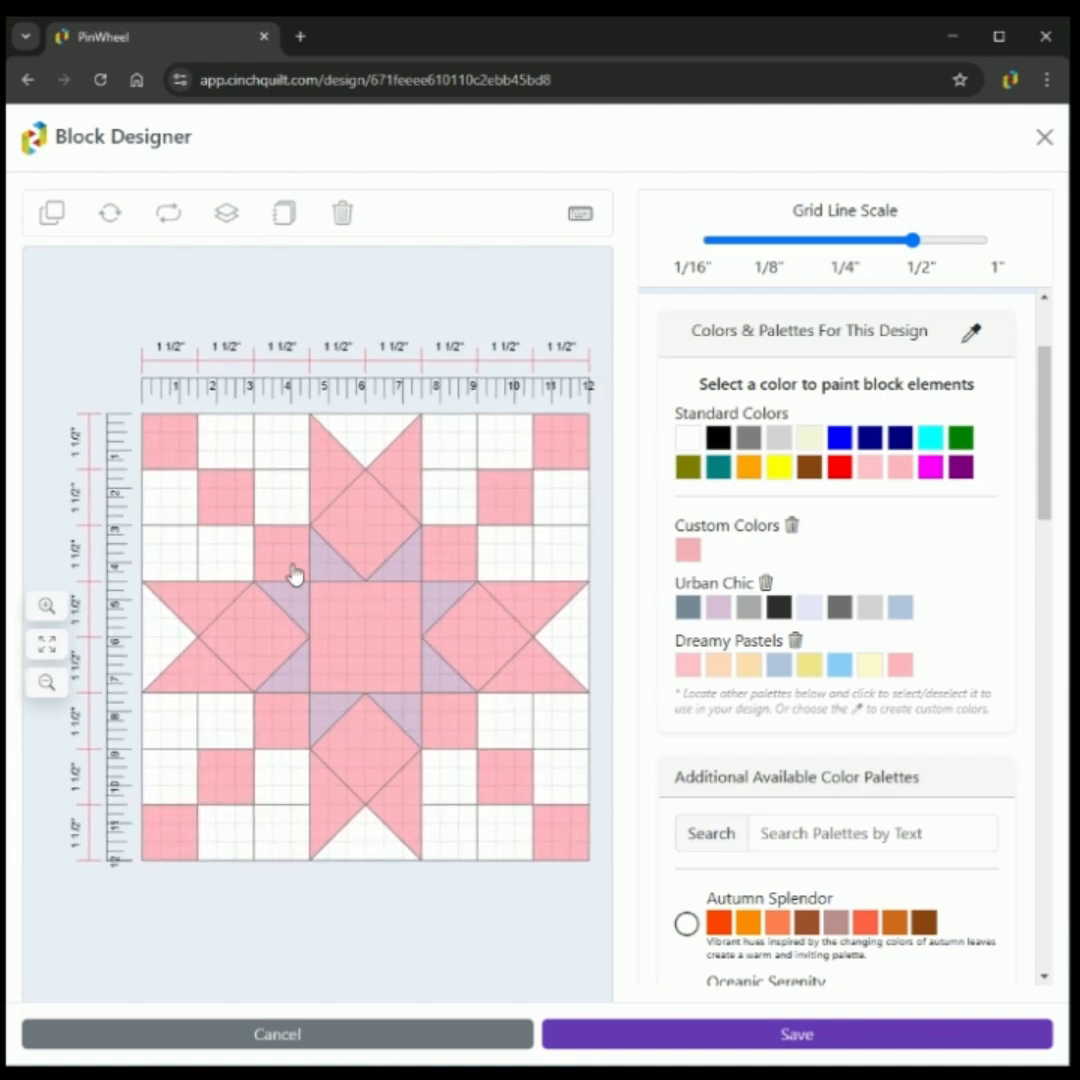
# Step: Load the Alabama pattern from the available block patterns in place of the copied block's current elements
pyautogui.scroll(3, 750, 343)
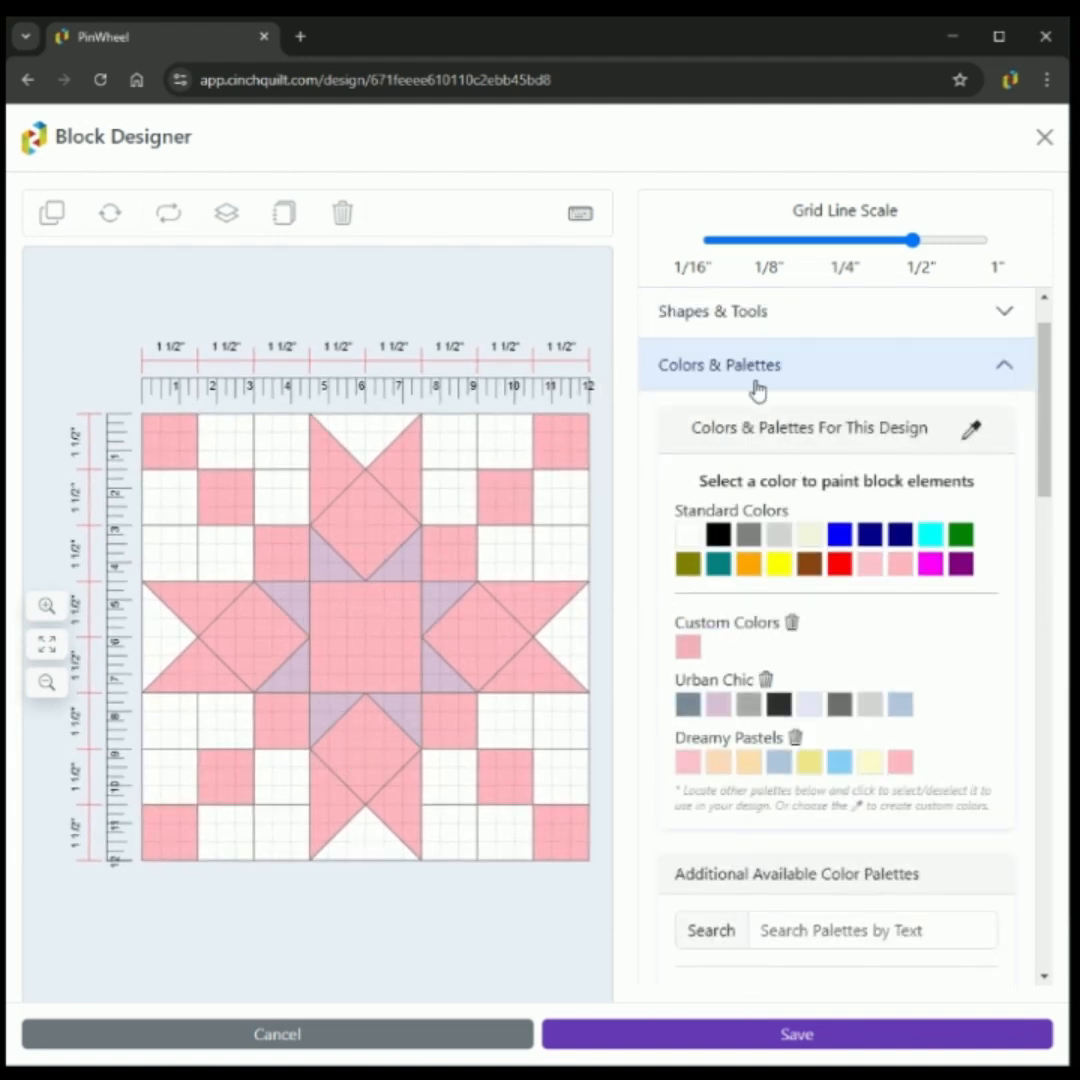
pyautogui.click(776, 420)
pyautogui.click(737, 548)
pyautogui.scroll(-6, 737, 548)
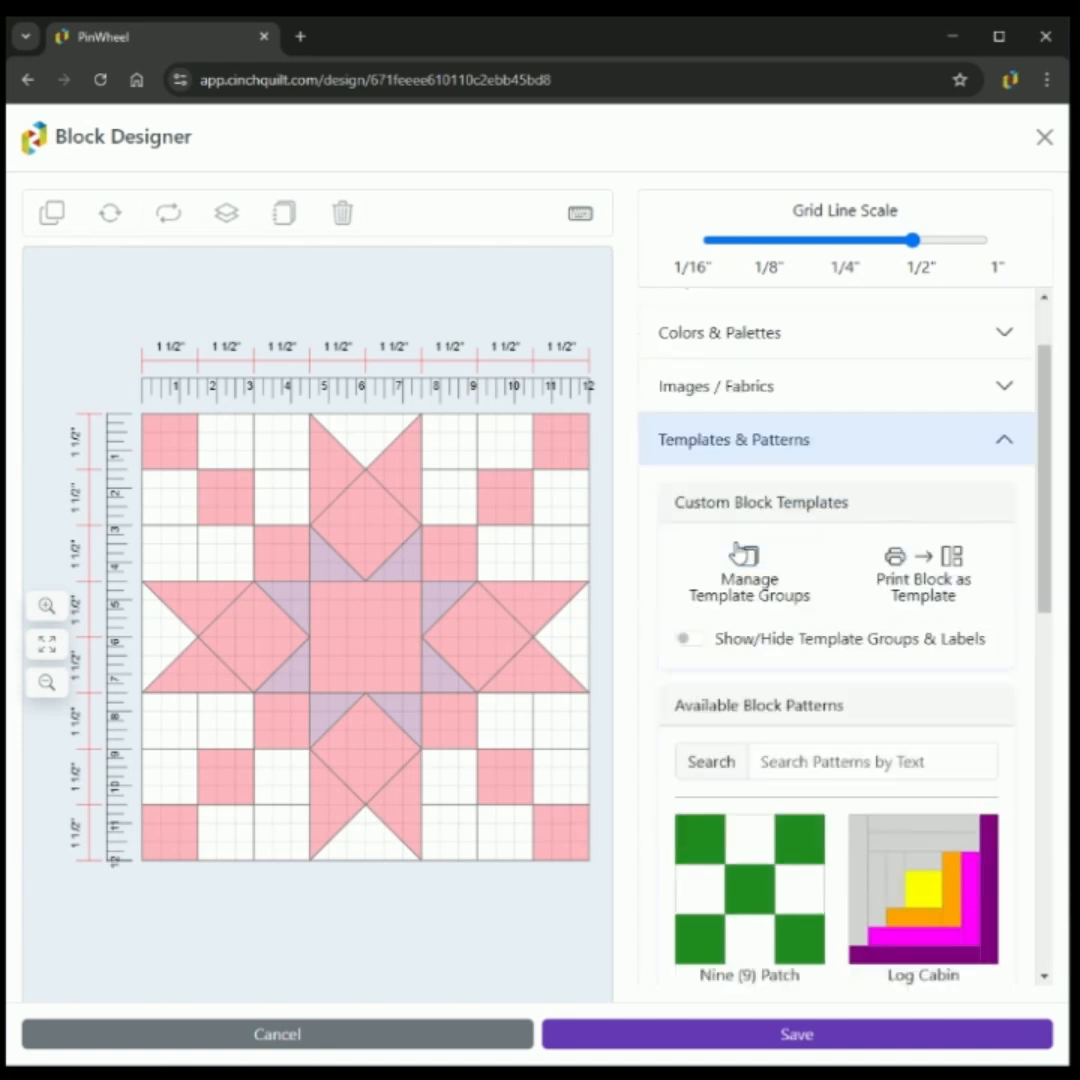
pyautogui.scroll(-1, 912, 737)
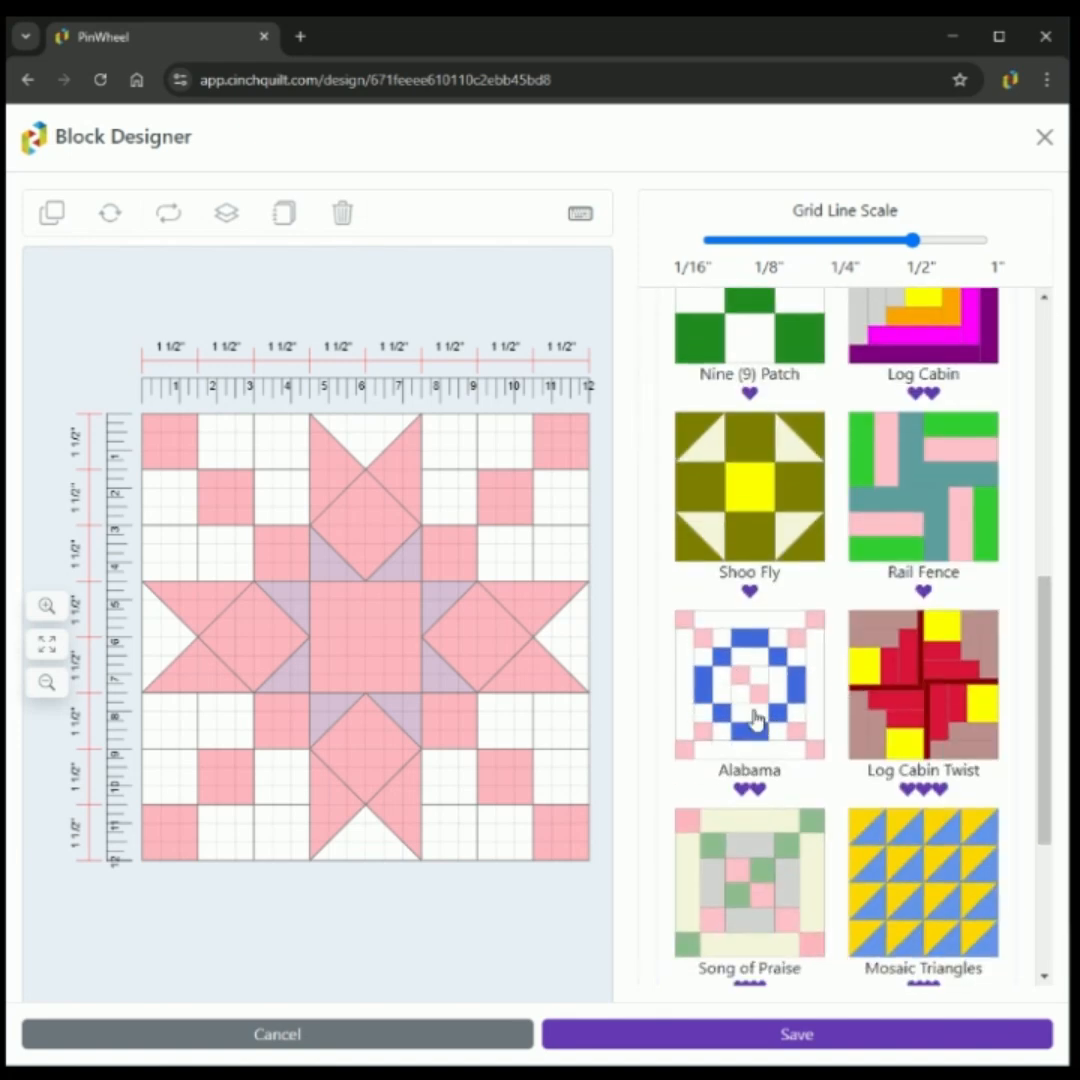
pyautogui.click(751, 698)
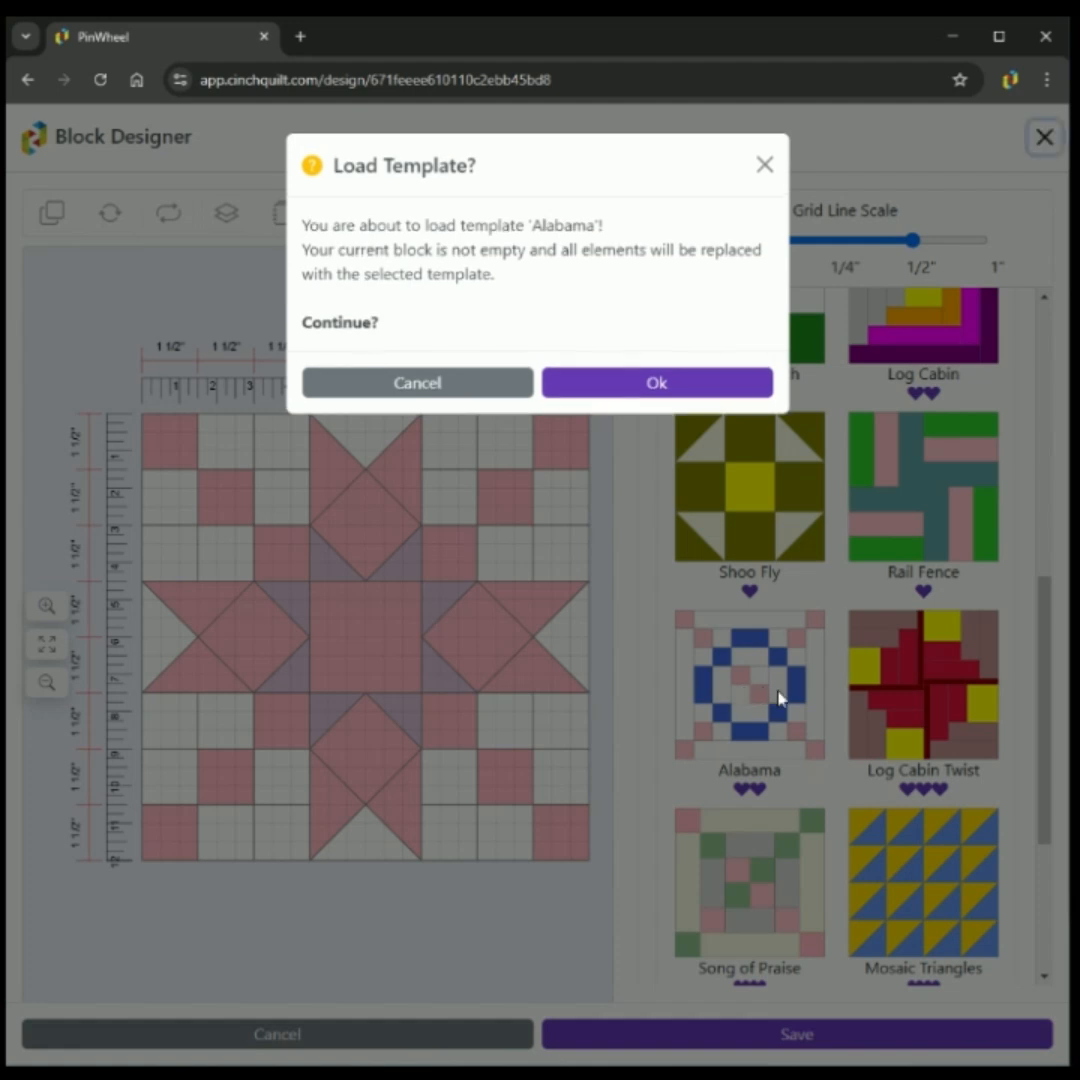
pyautogui.click(646, 386)
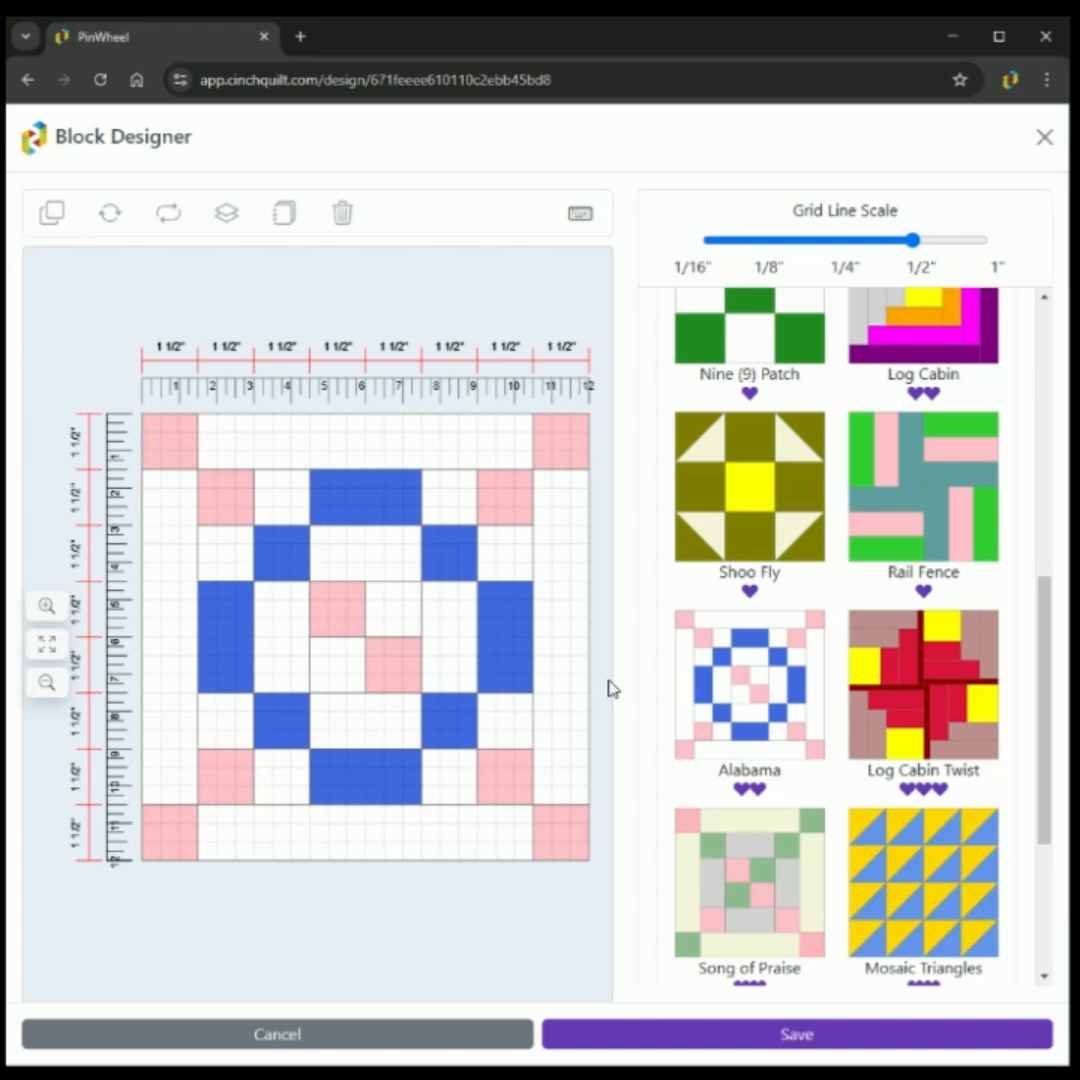
# Step: Discard the Alabama pattern change and delete the third block from the quilt layout
pyautogui.click(390, 1043)
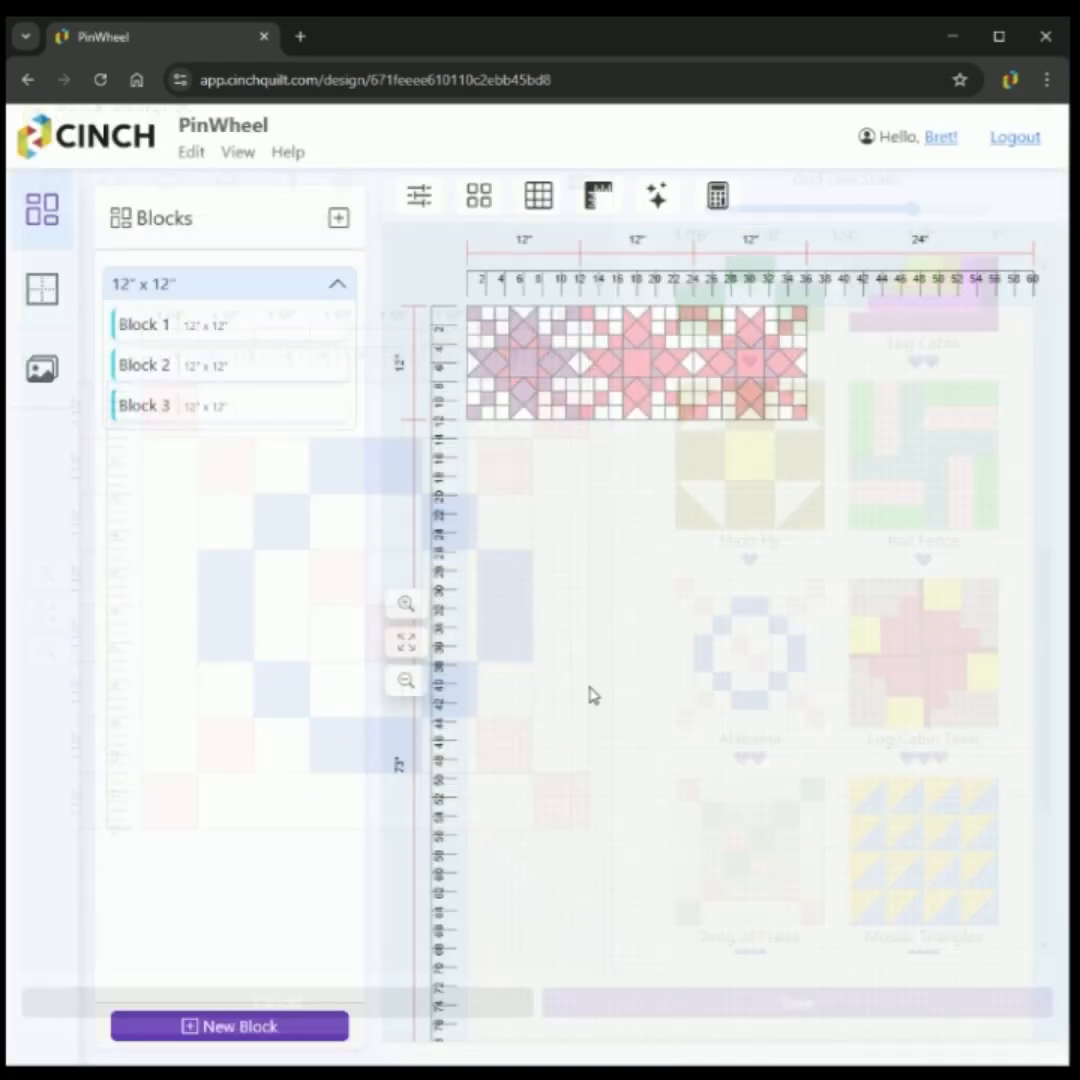
pyautogui.click(750, 376)
pyautogui.click(865, 452)
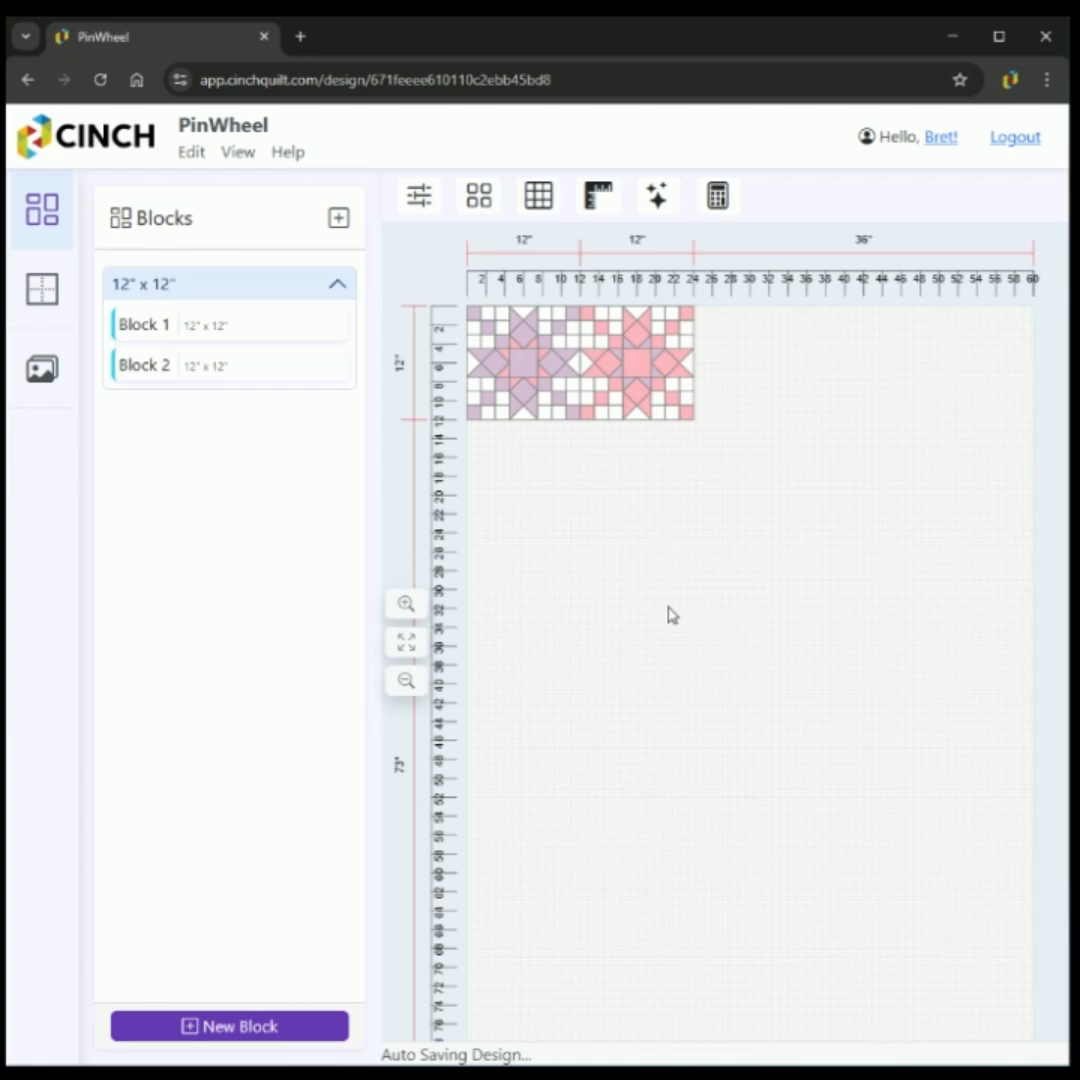
# Step: Repeat the purple Arrowhead block in every other space of the quilt with the blocks linked together
pyautogui.click(527, 376)
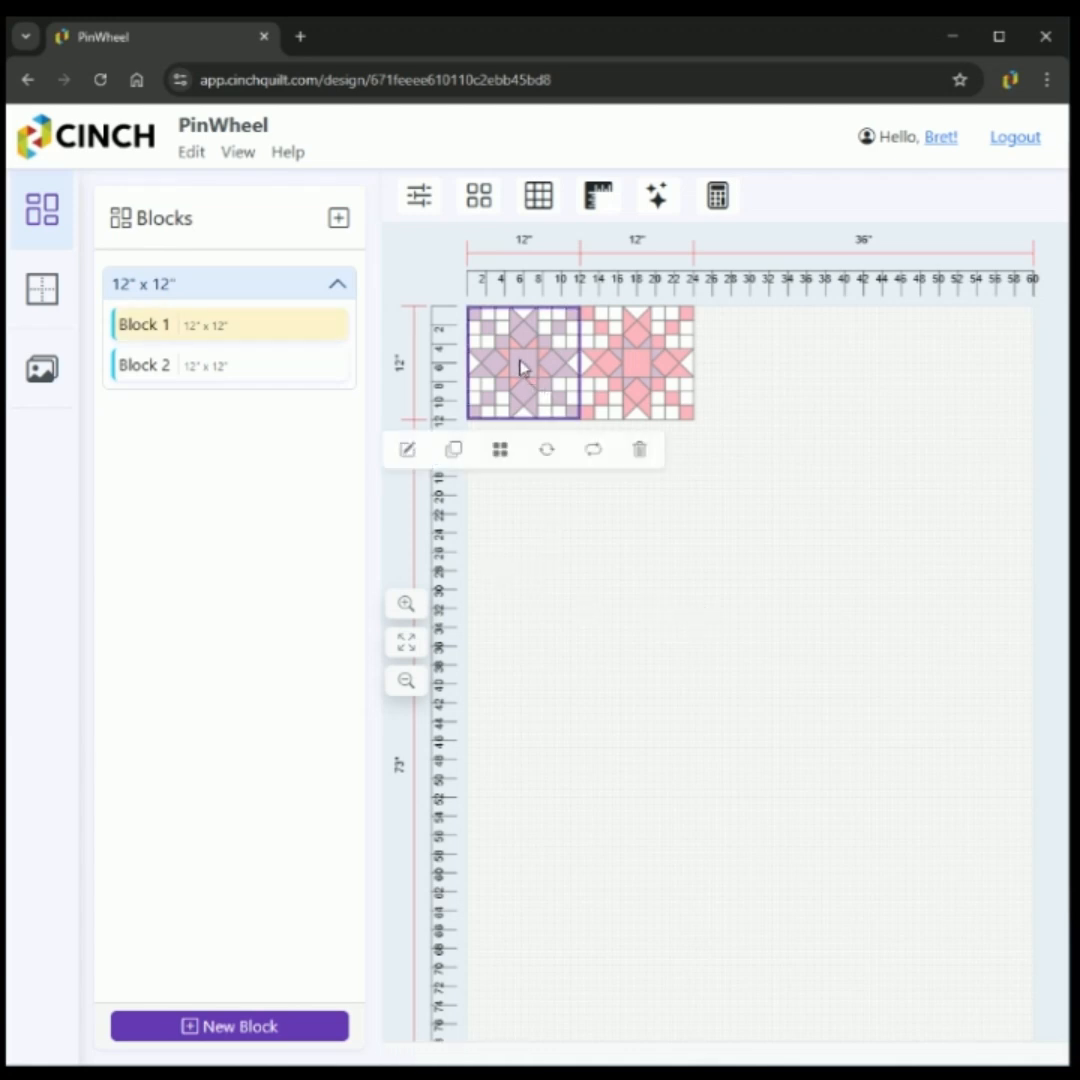
pyautogui.click(494, 460)
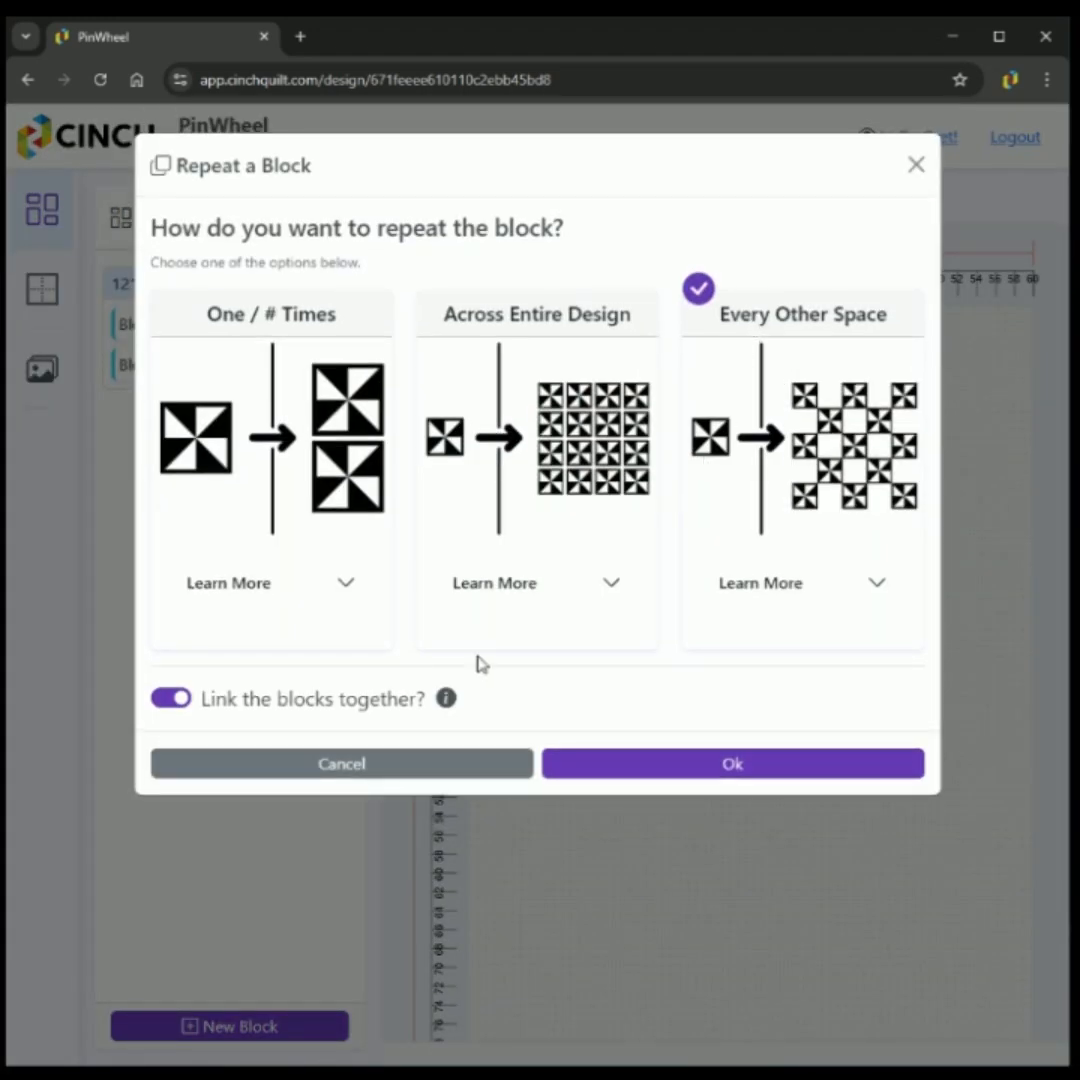
pyautogui.click(732, 766)
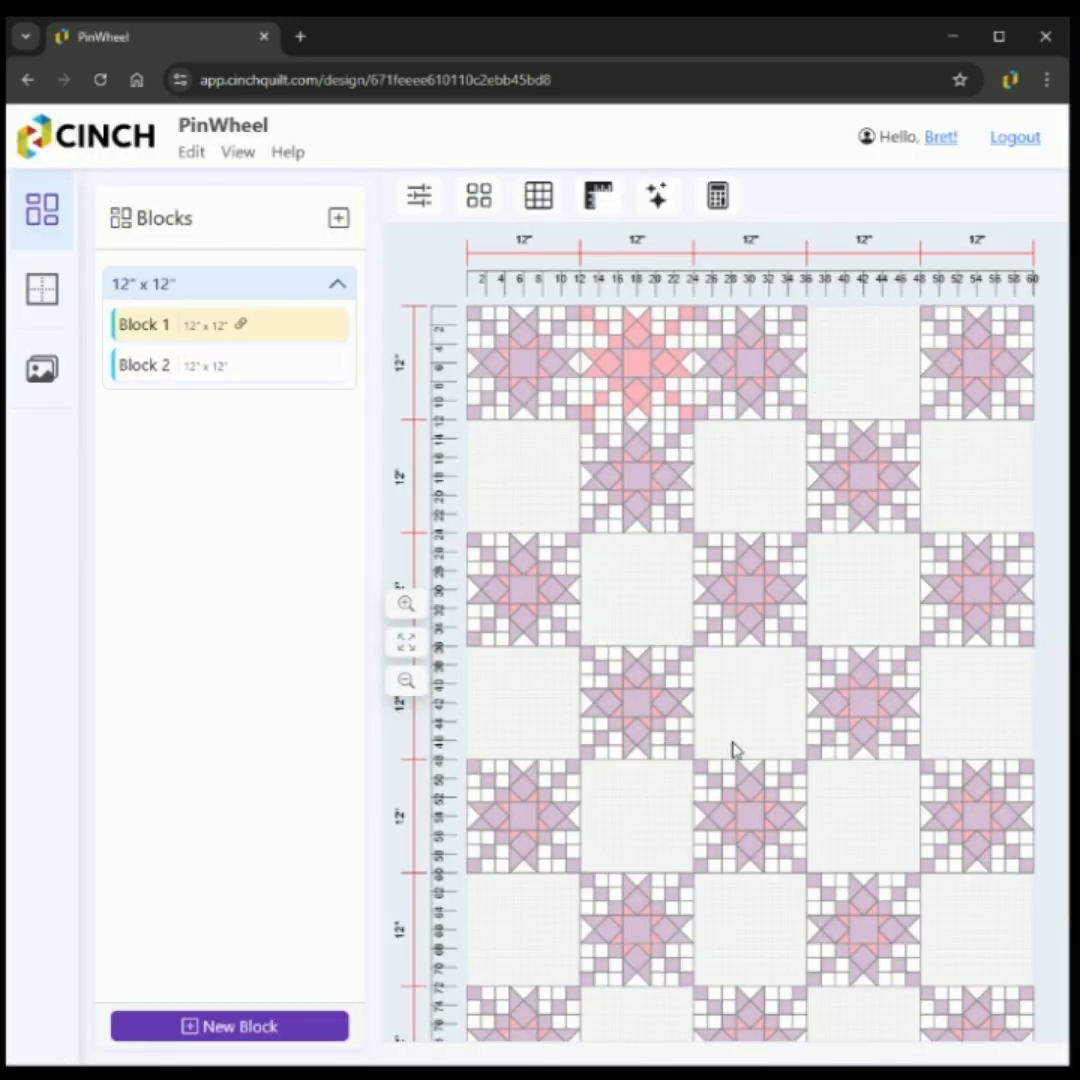
# Step: Repeat the pink Arrowhead block in every other space of the quilt with the copies linked together
pyautogui.click(638, 370)
pyautogui.click(614, 450)
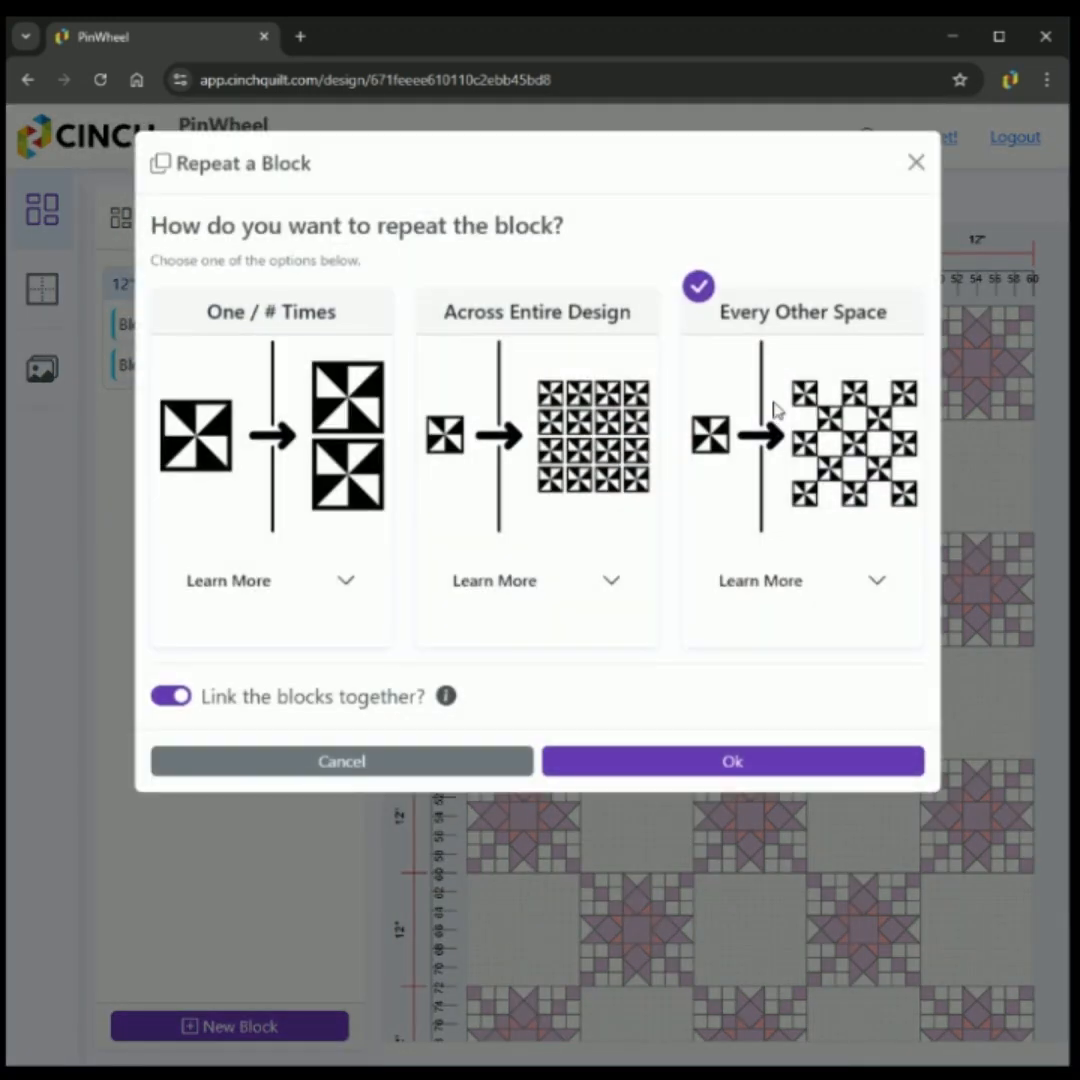
pyautogui.click(727, 764)
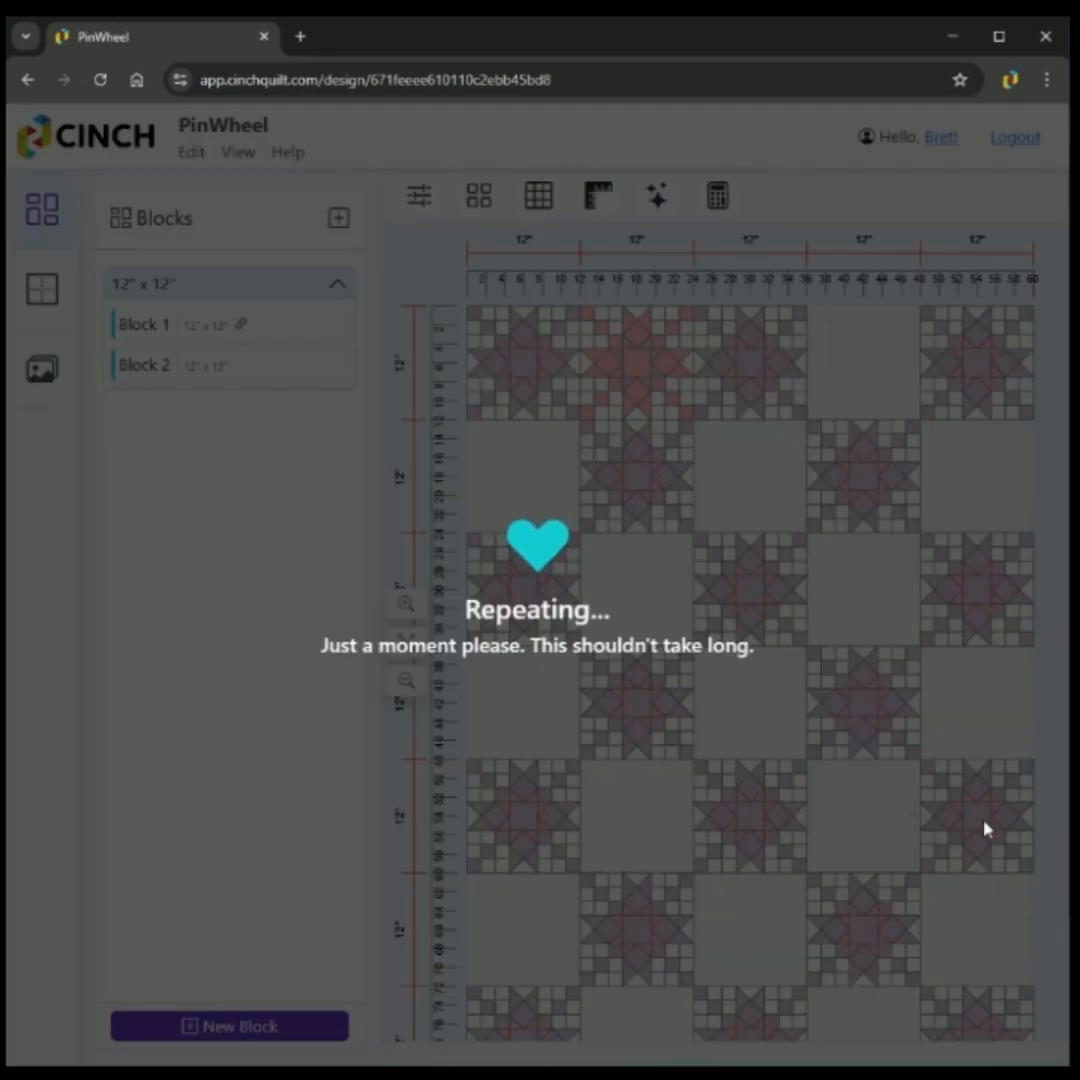